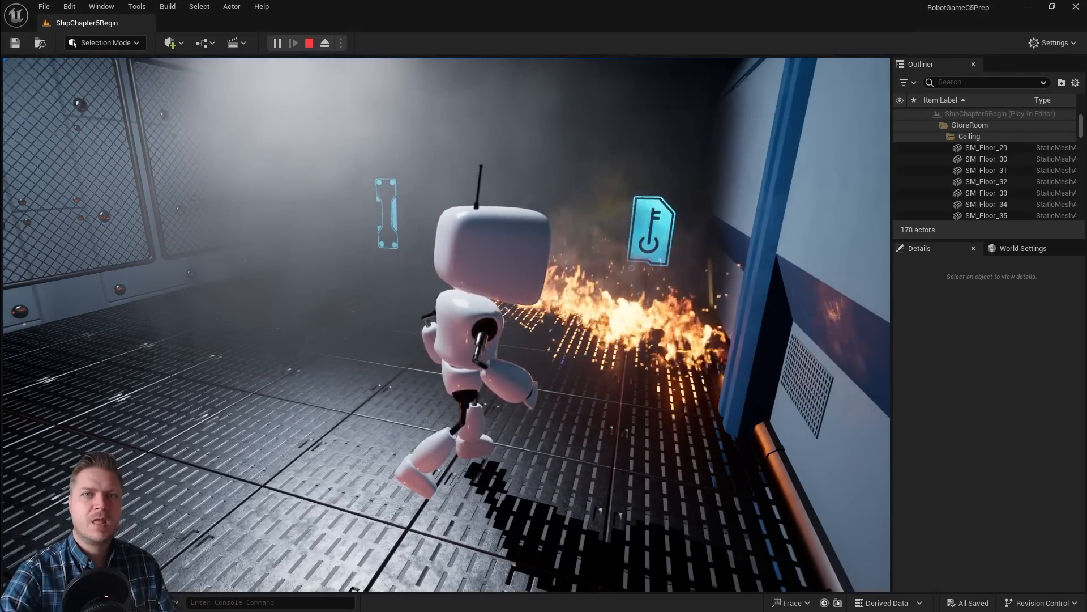
# Playtest the level by running the robot through the fire to collect the key card and reach the door, and end the session
pyautogui.press('d')
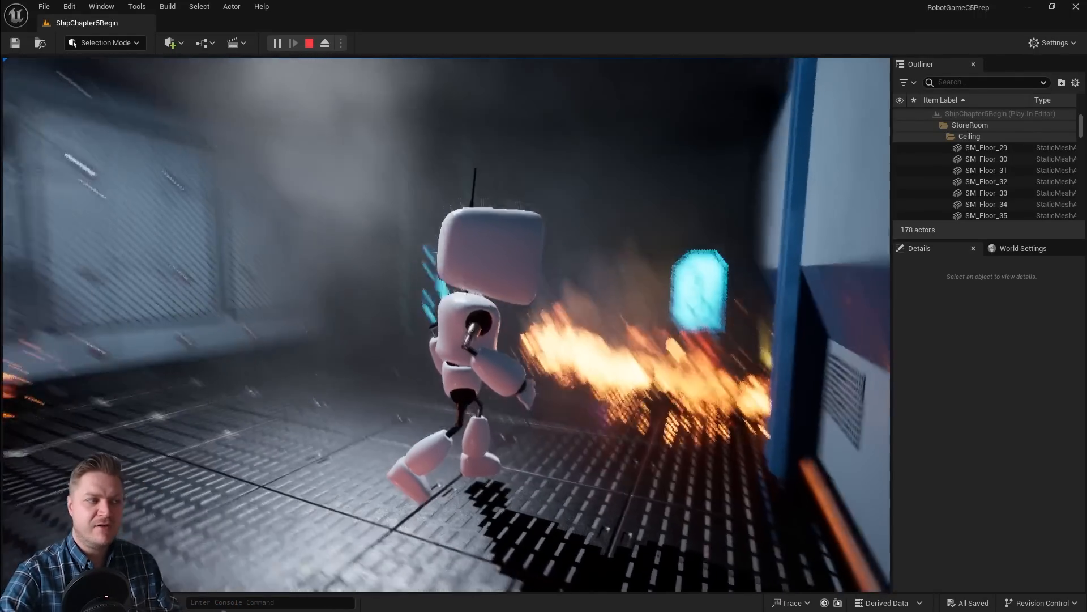
pyautogui.press('w')
pyautogui.press('w')
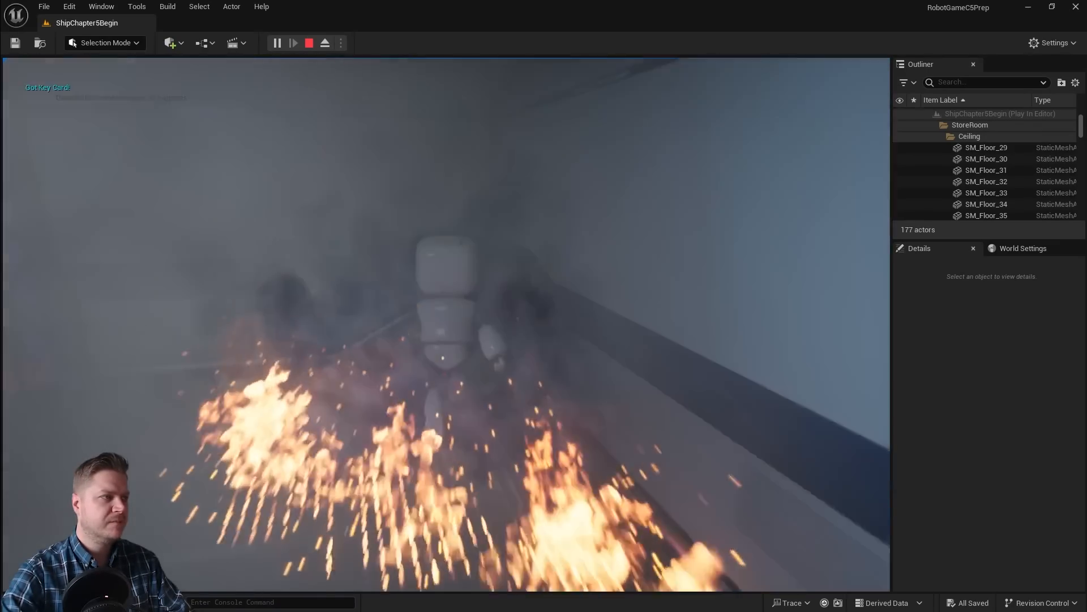
pyautogui.press('w')
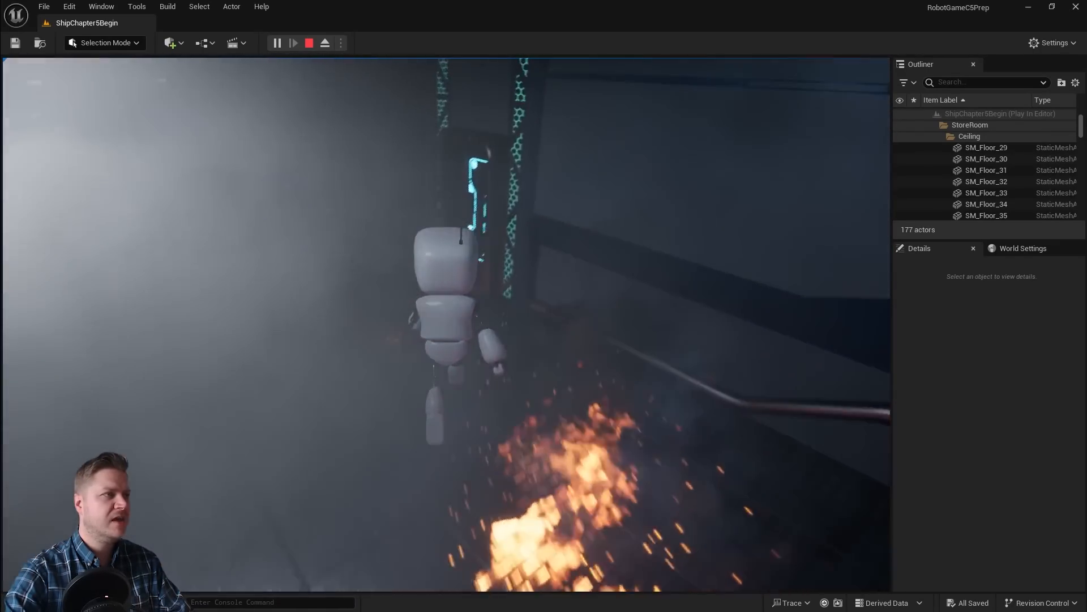
pyautogui.press('s')
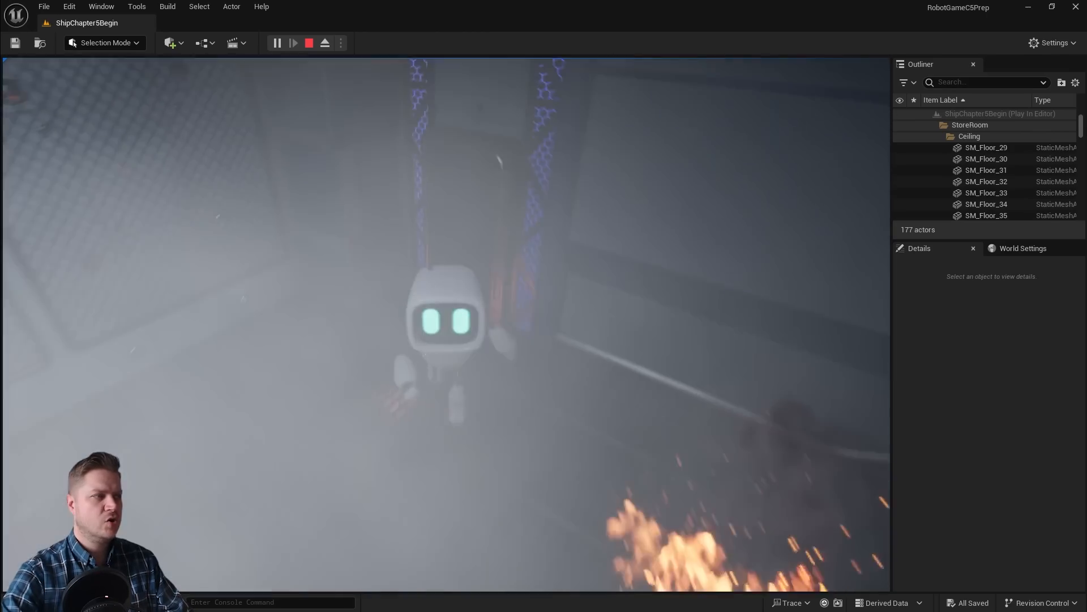
pyautogui.press('w')
pyautogui.press('Escape')
pyautogui.press('Escape')
pyautogui.click(590, 301)
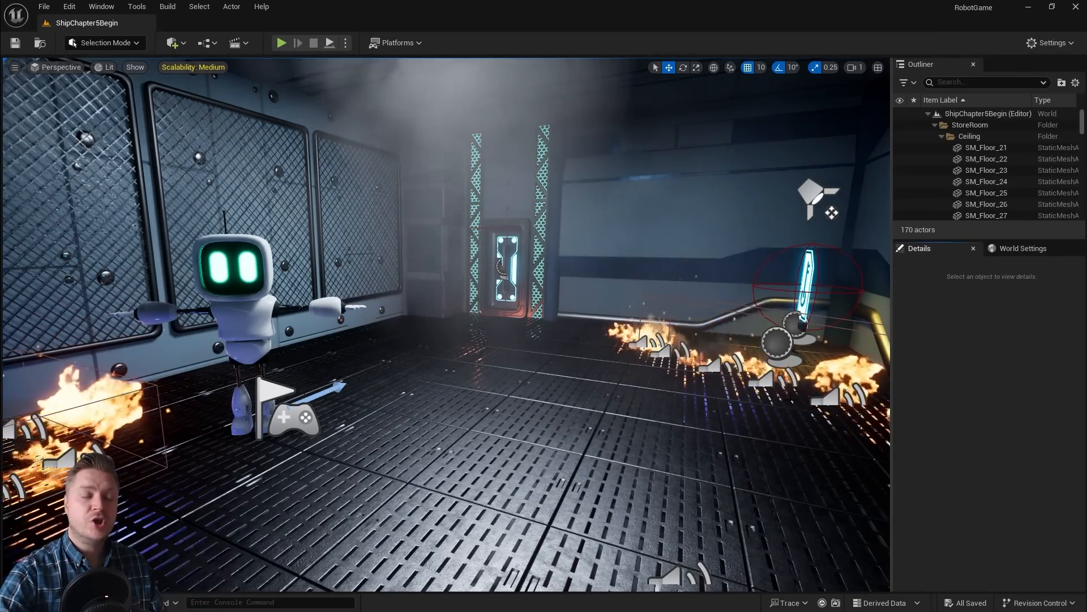
# Force delete the SM_Blip_MaterialTest static mesh from the project's Meshes folder
pyautogui.hotkey('ctrl', 'space')
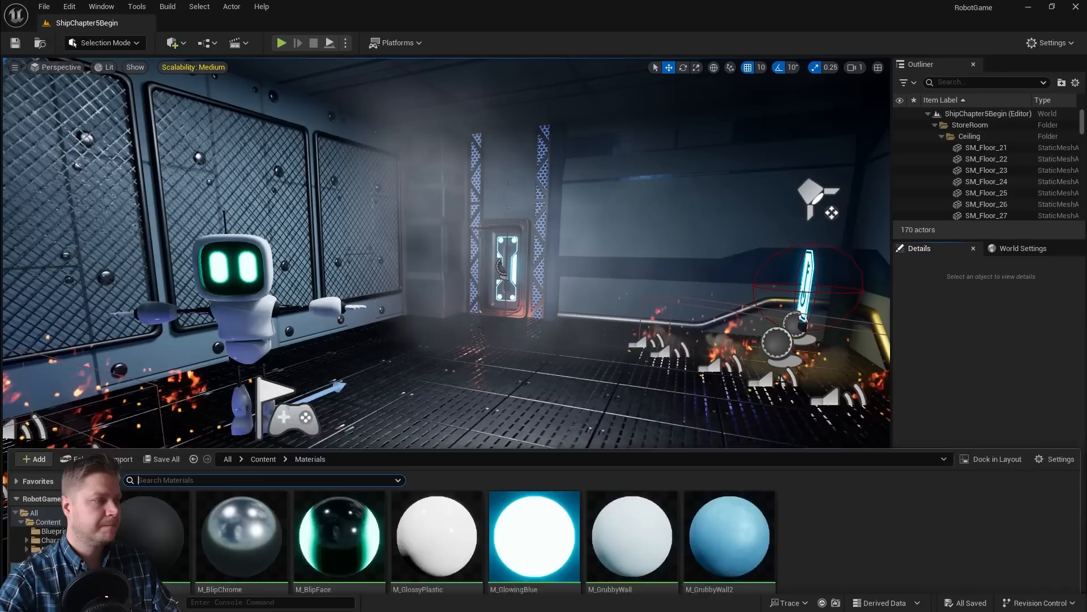
pyautogui.click(264, 392)
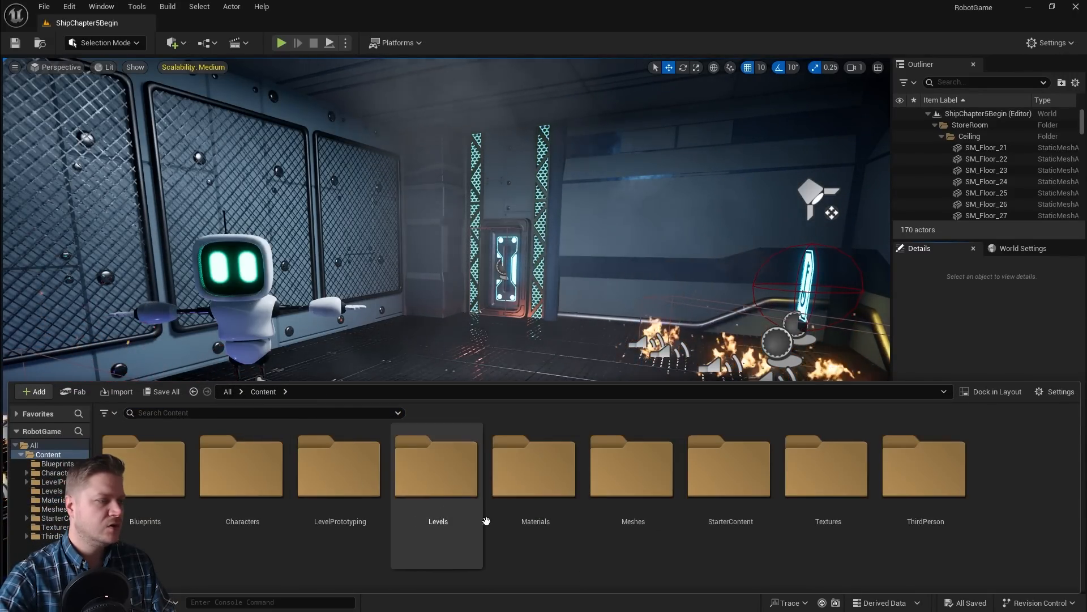
pyautogui.click(635, 483)
pyautogui.doubleClick(635, 483)
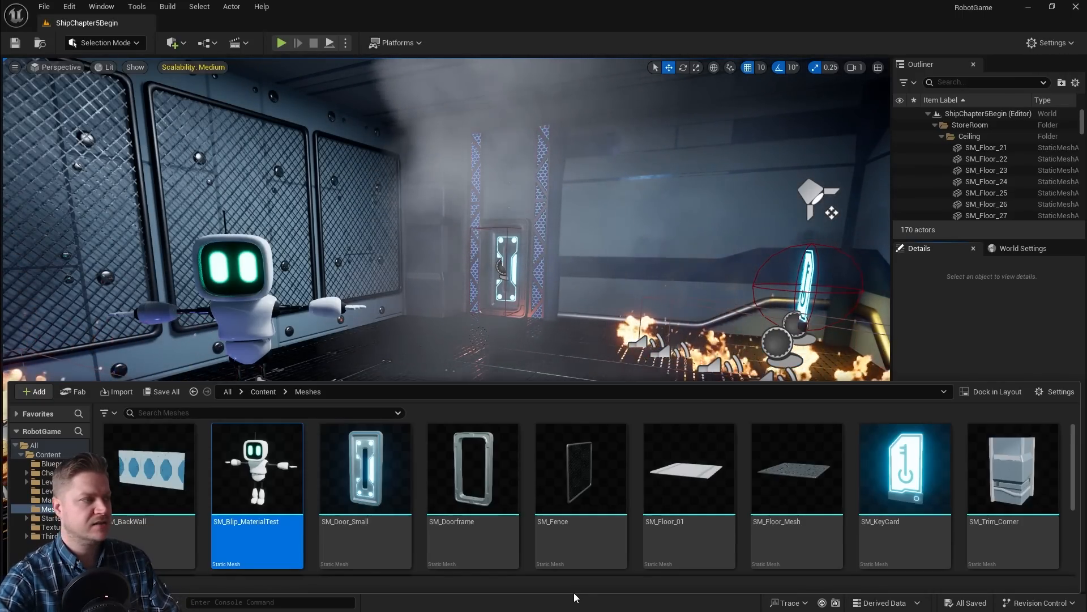
pyautogui.press('Delete')
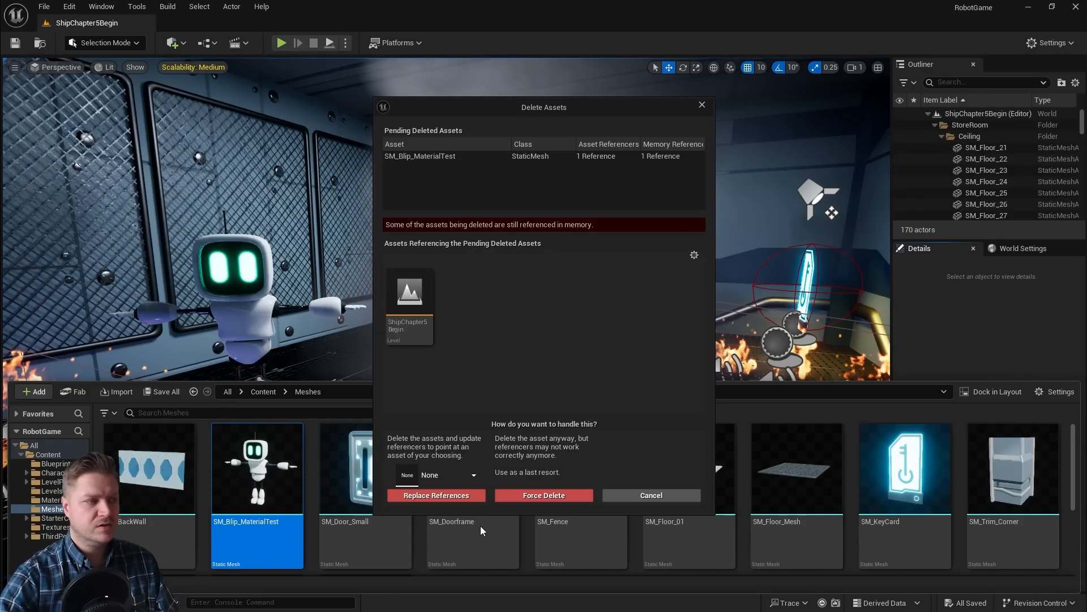
pyautogui.click(546, 496)
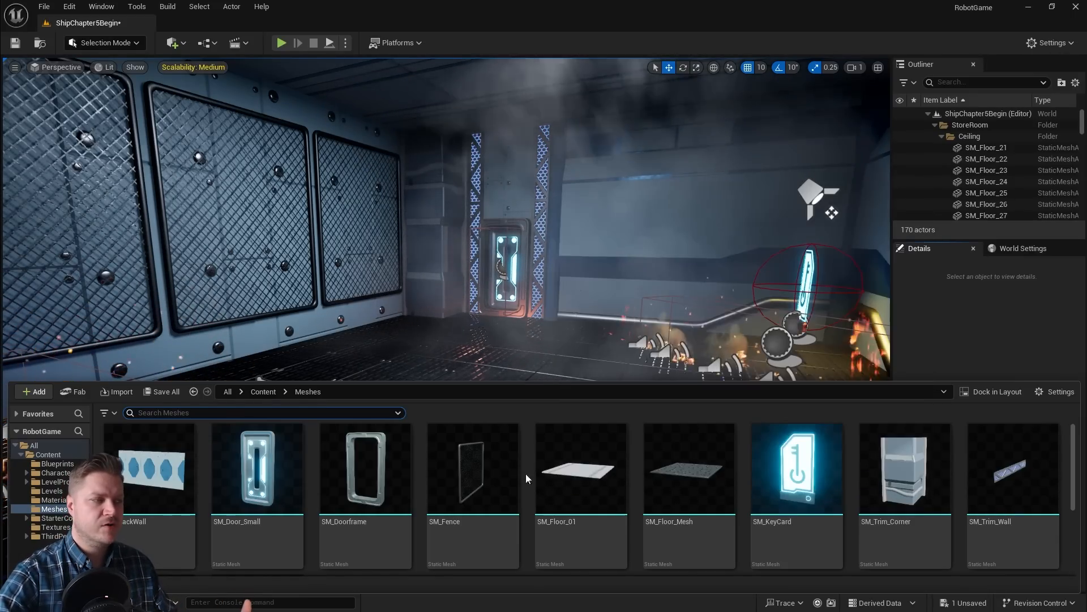
# Create a new folder named BlipCharacter in the project's main Content folder
pyautogui.click(267, 392)
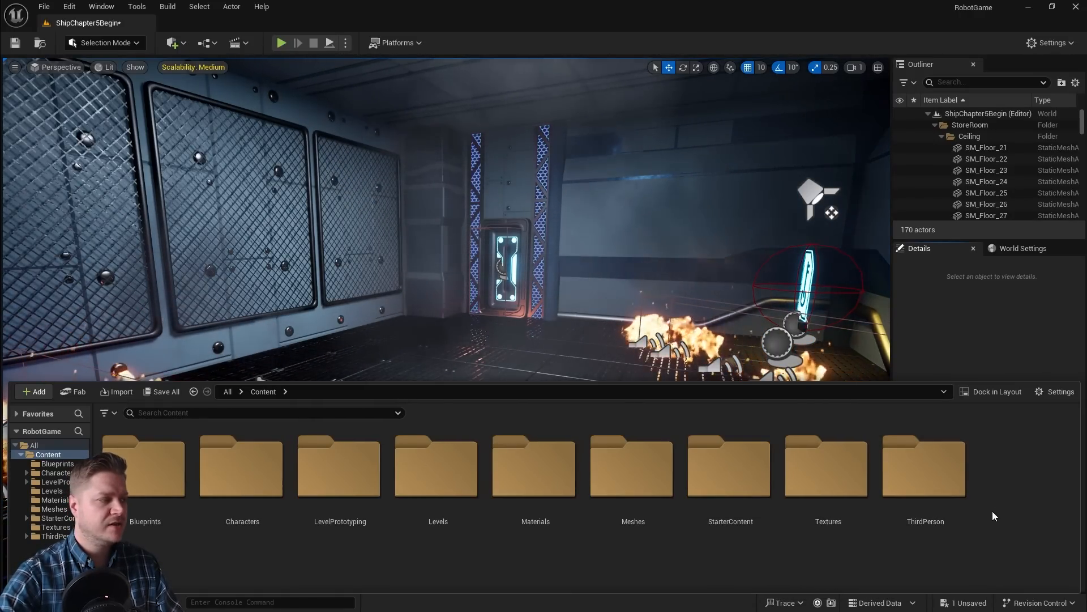
pyautogui.rightClick(1006, 503)
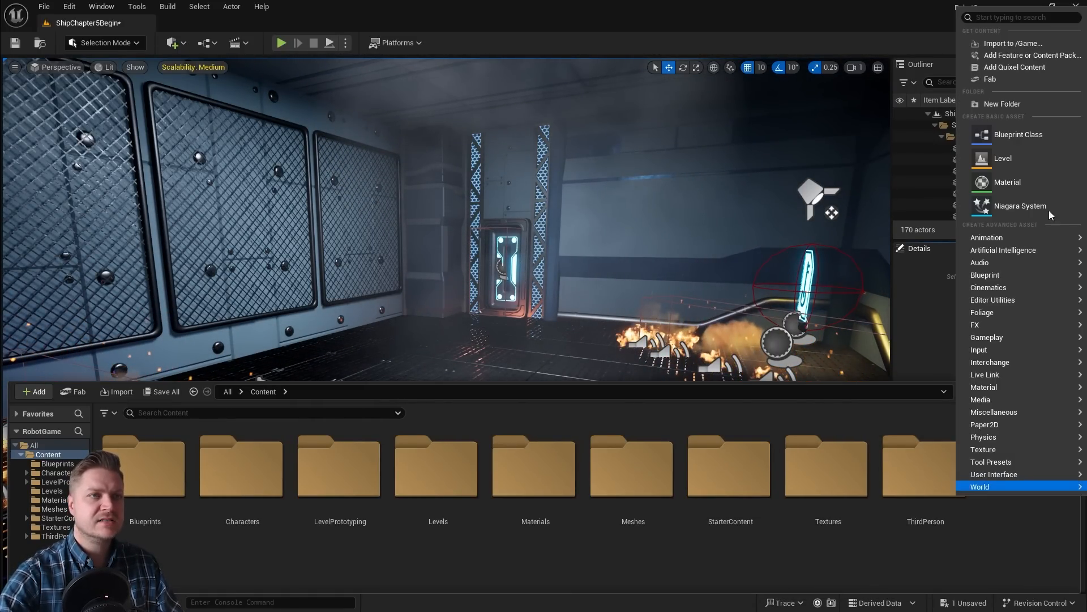
pyautogui.click(1002, 104)
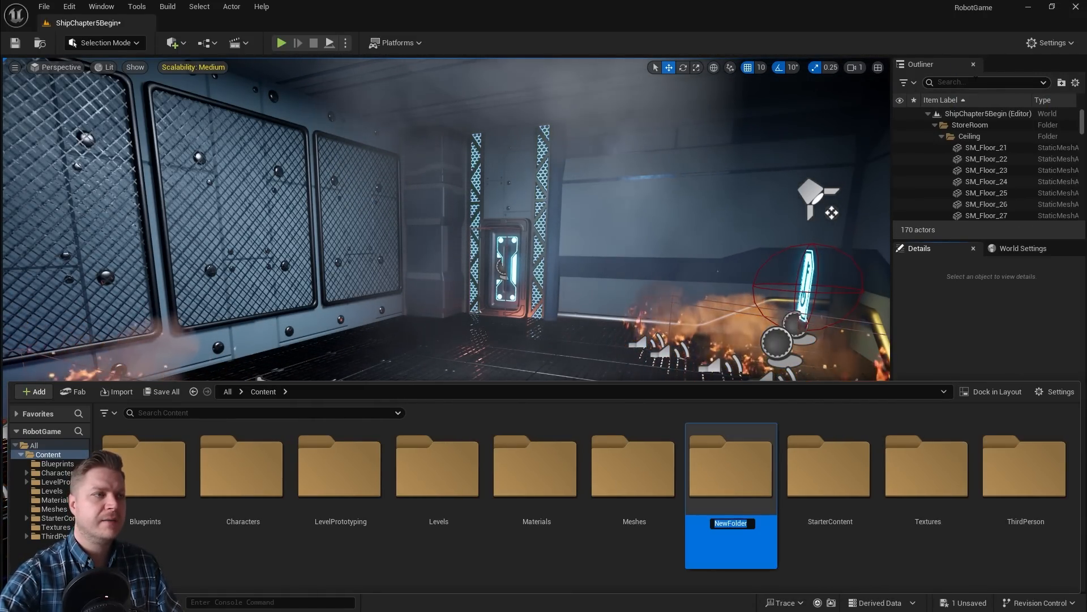
pyautogui.write('Blip')
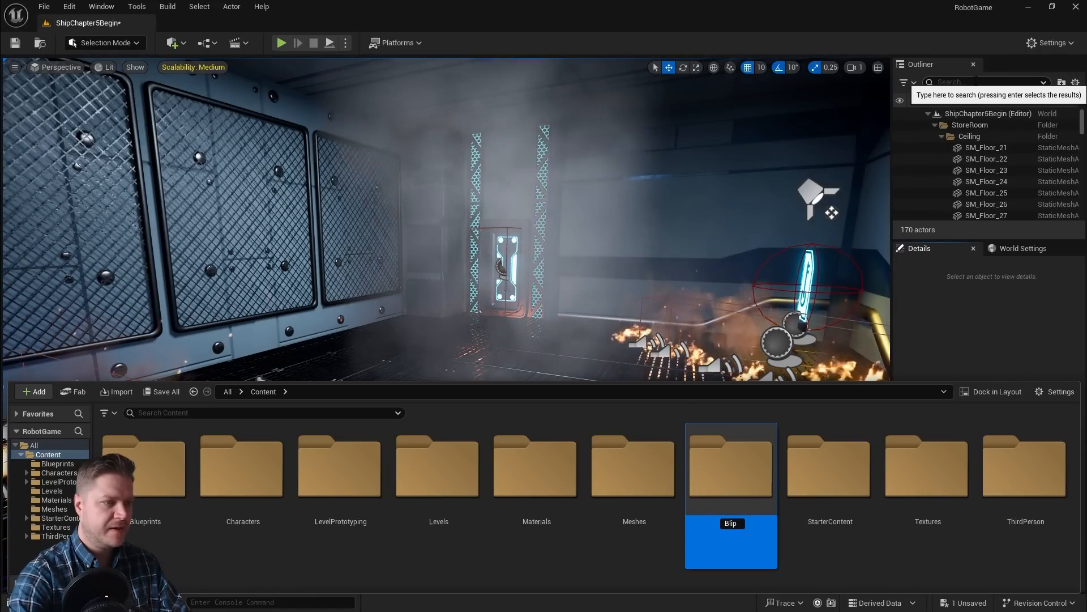
pyautogui.write('Character')
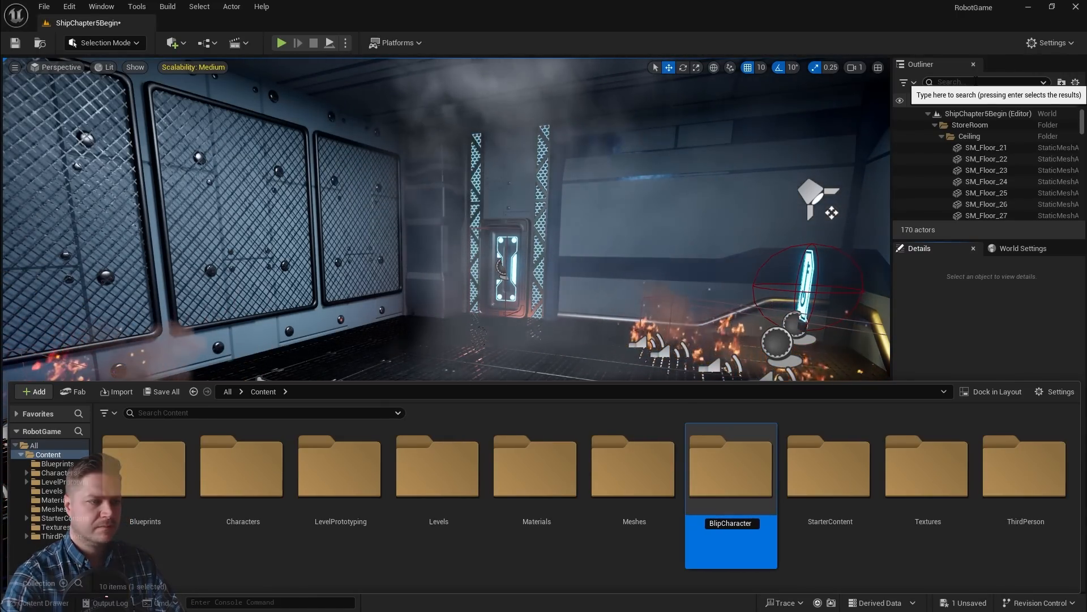
pyautogui.press('Return')
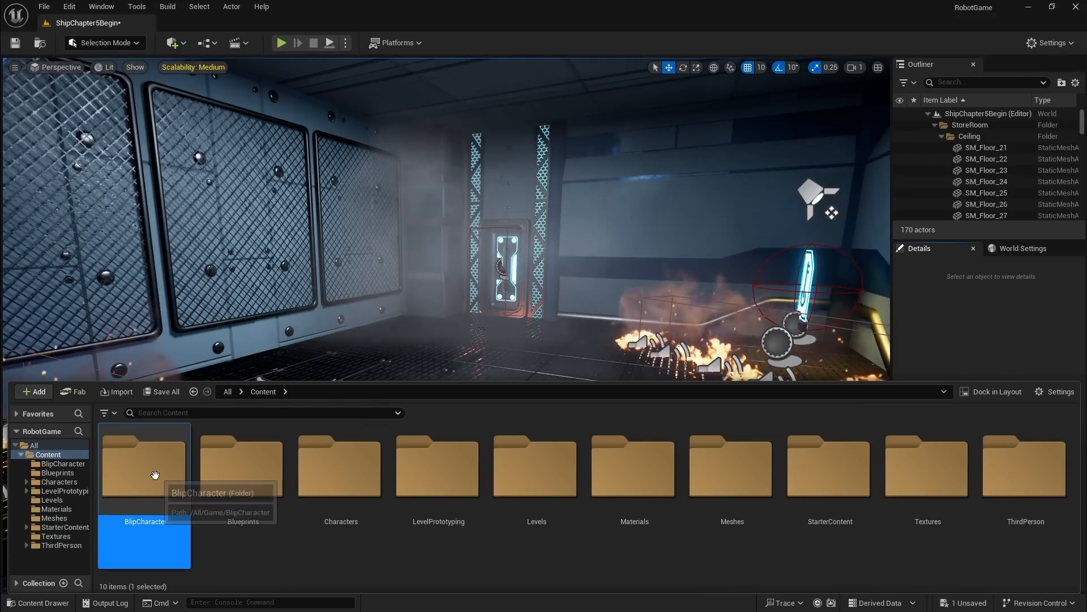
# Create a subfolder named BlipMesh inside the BlipCharacter folder
pyautogui.doubleClick(154, 473)
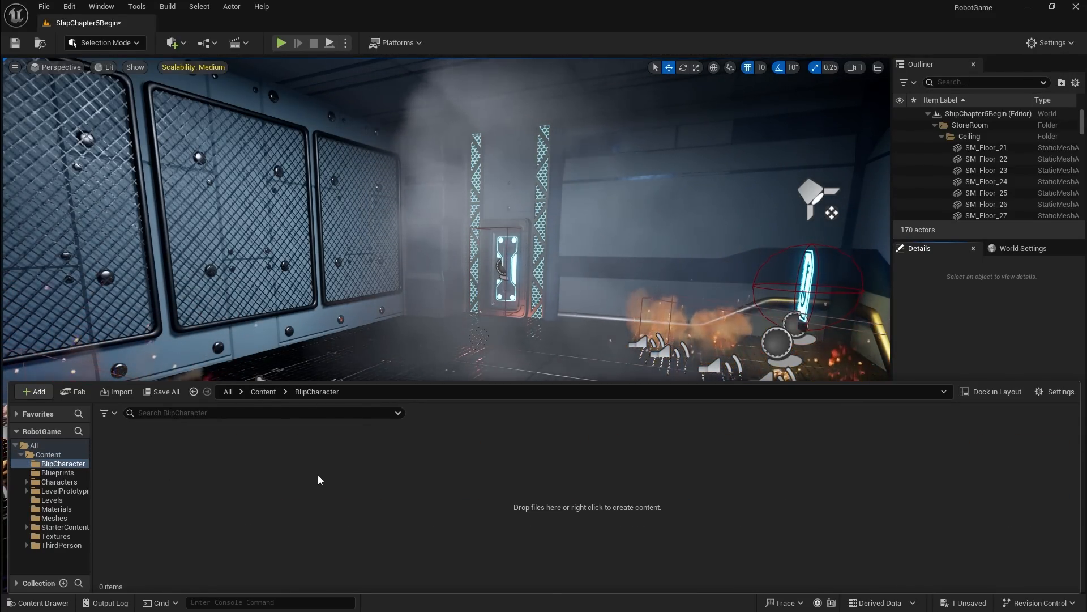
pyautogui.rightClick(236, 467)
pyautogui.click(296, 220)
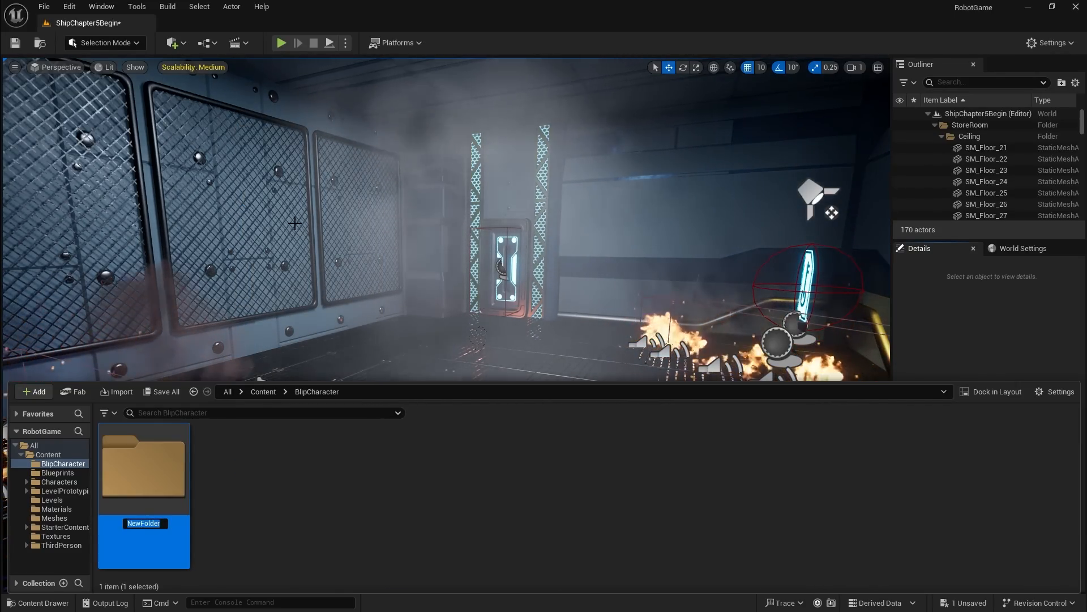
pyautogui.write('BlipMesh')
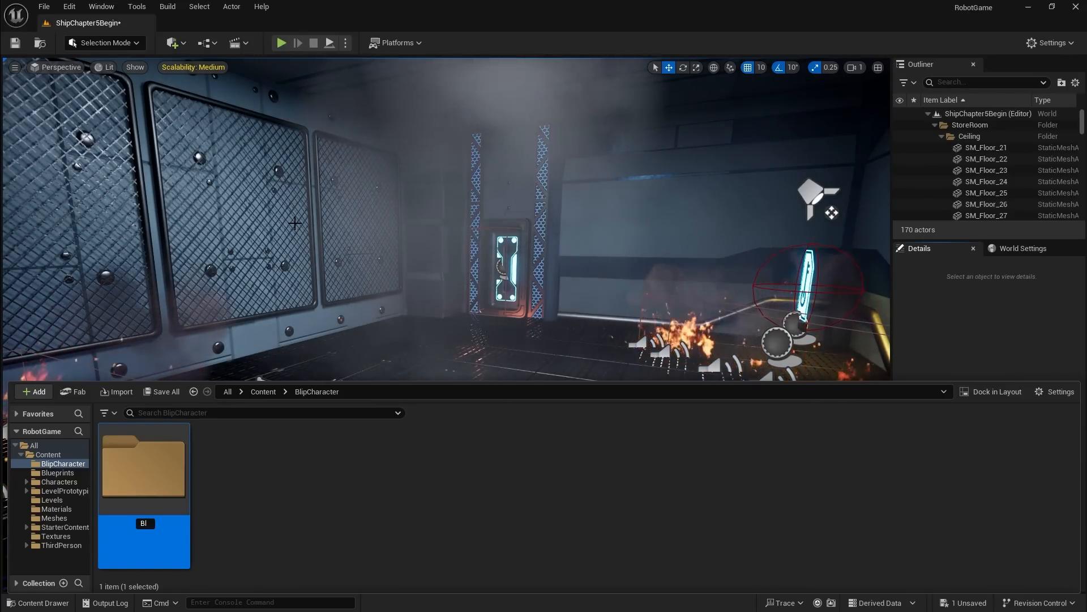
pyautogui.press('Return')
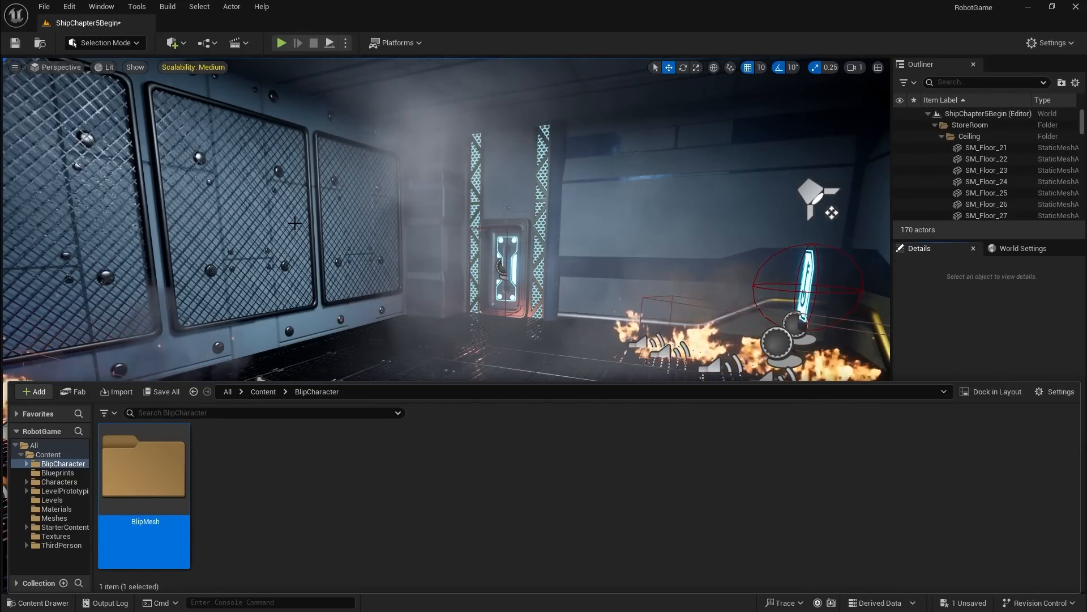
# Add a second subfolder named BlipAnims inside the BlipCharacter folder
pyautogui.rightClick(235, 480)
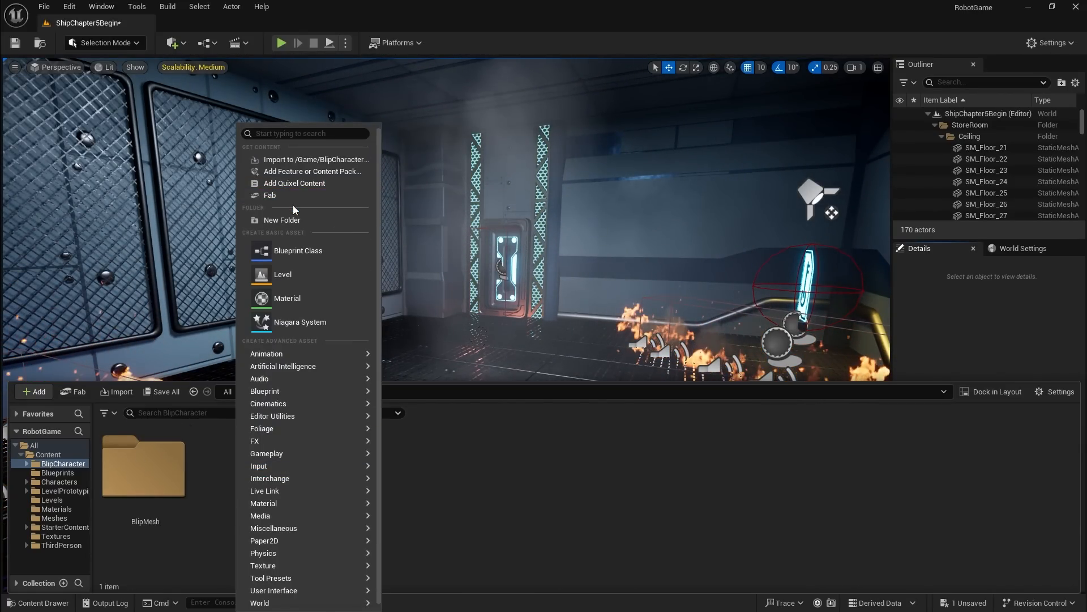
pyautogui.click(289, 220)
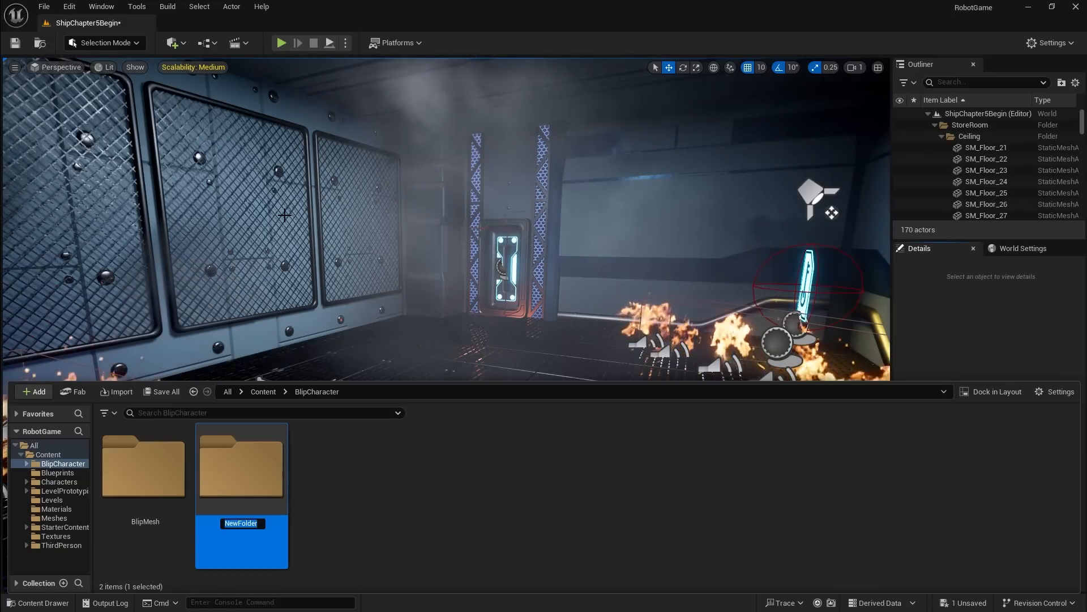
pyautogui.write('BLipAnims')
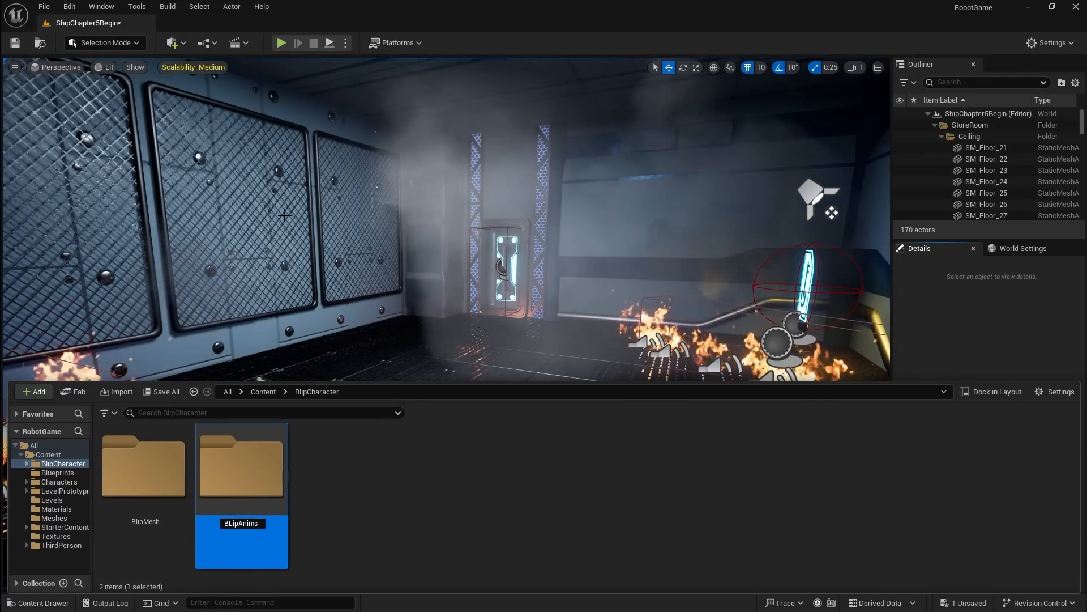
# Add a third subfolder named BlipBPs inside the BlipCharacter folder
pyautogui.rightClick(307, 476)
pyautogui.click(375, 221)
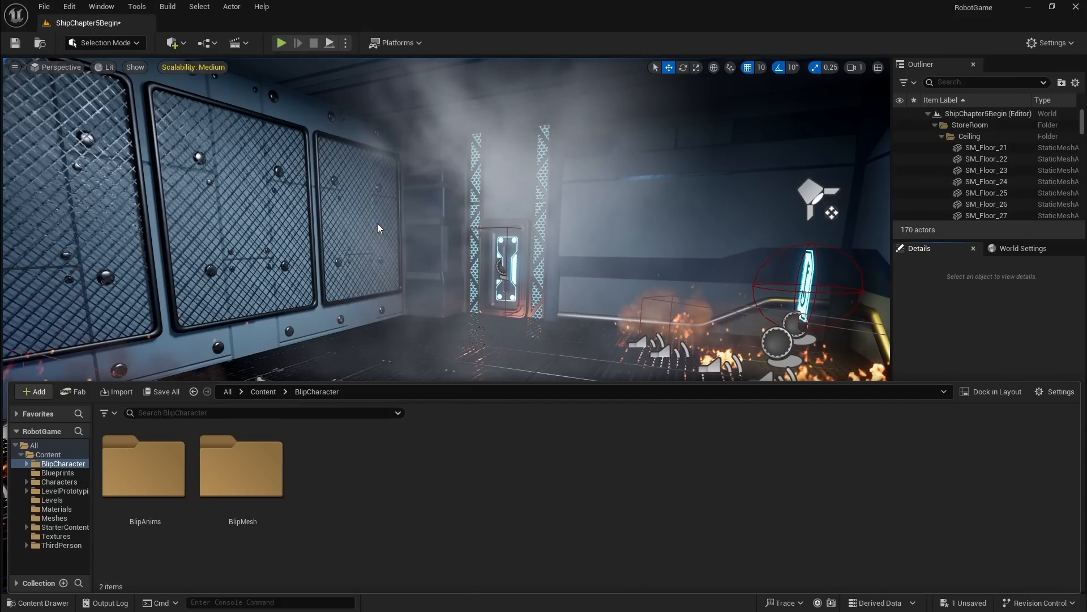
pyautogui.write('Blip')
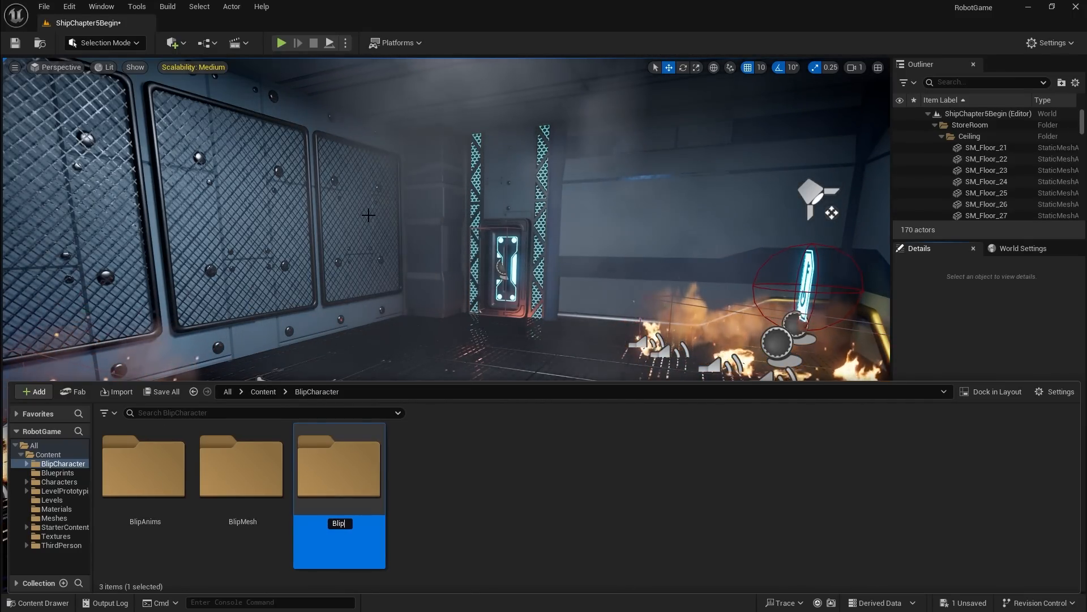
pyautogui.write('BPs')
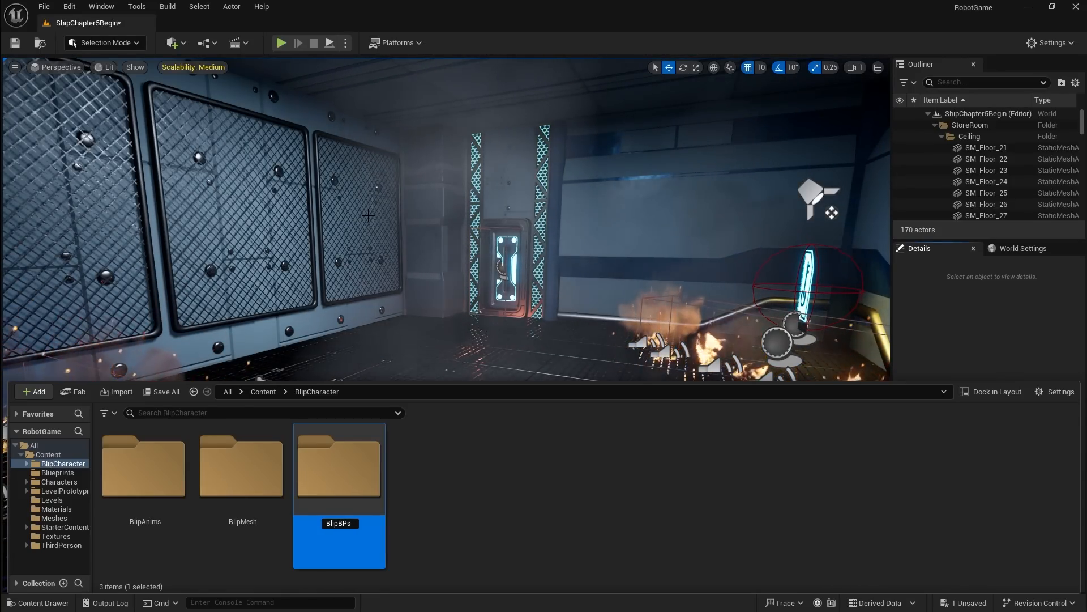
pyautogui.press('Return')
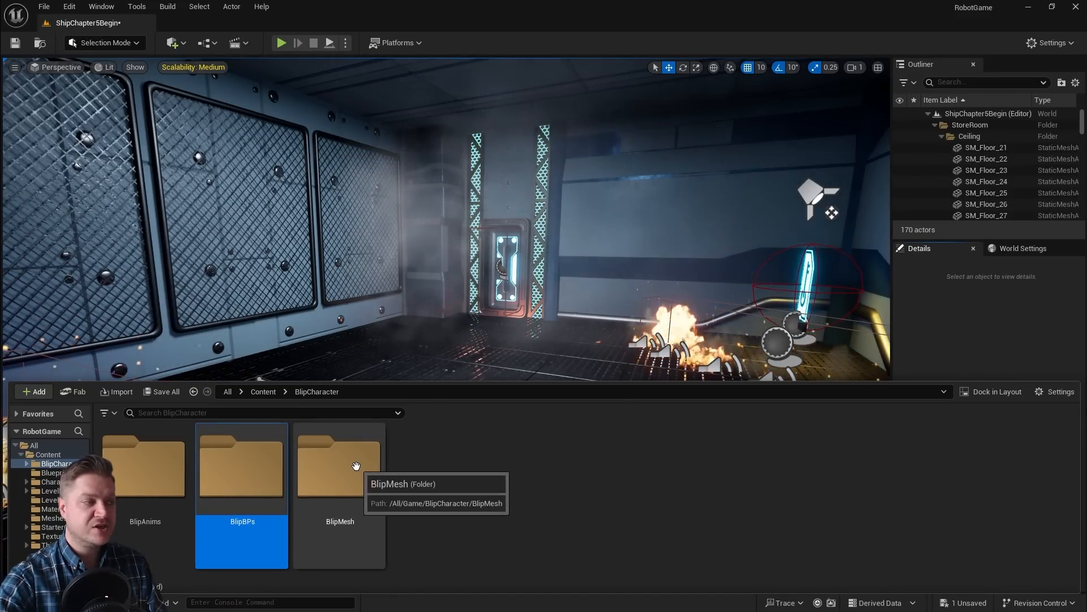
# Choose Blip_Mesh.fbx from the Chapter 5 Blip resources for import into the BlipMesh folder
pyautogui.doubleClick(357, 469)
pyautogui.rightClick(237, 476)
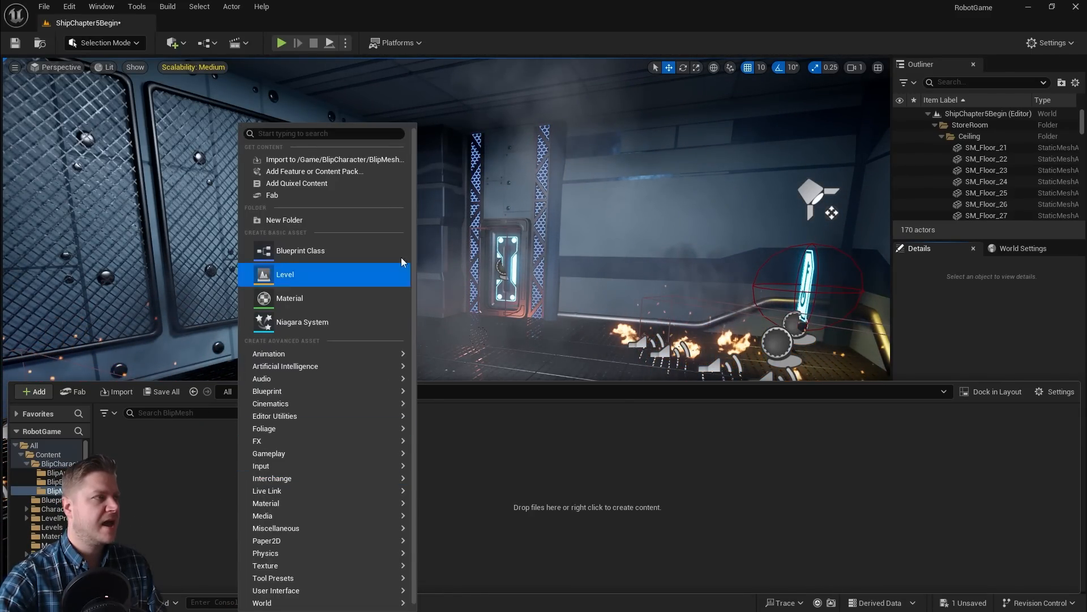
pyautogui.click(354, 161)
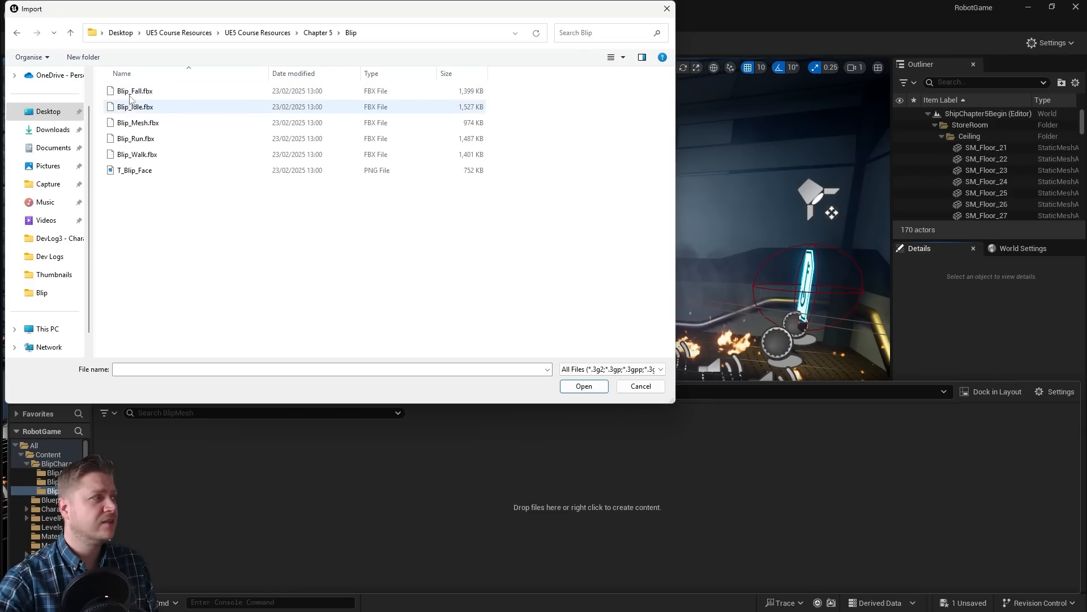
pyautogui.moveTo(169, 213); pyautogui.dragTo(120, 96)
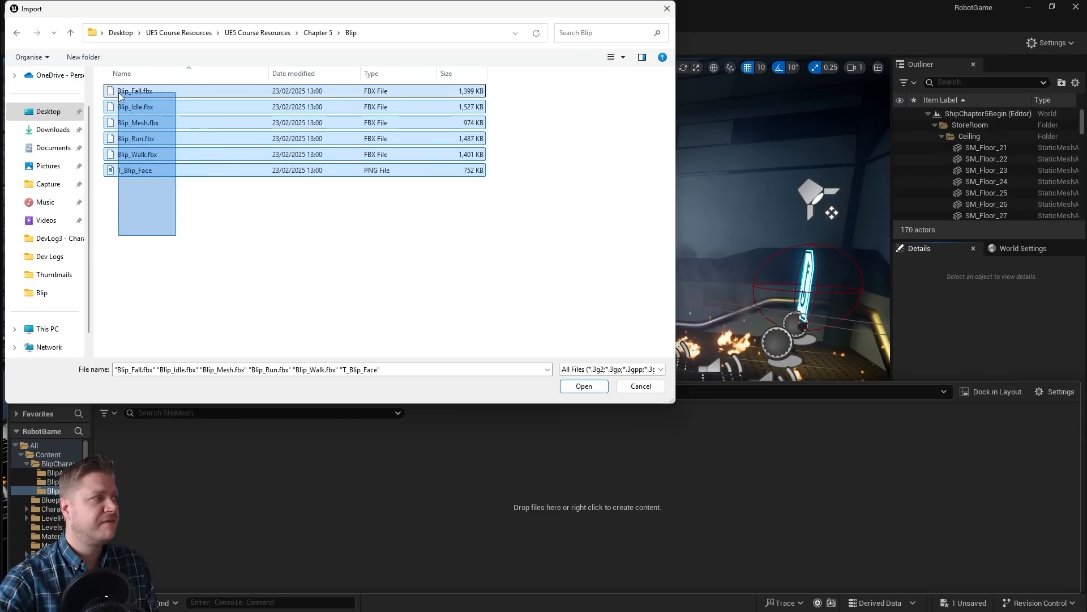
pyautogui.click(137, 174)
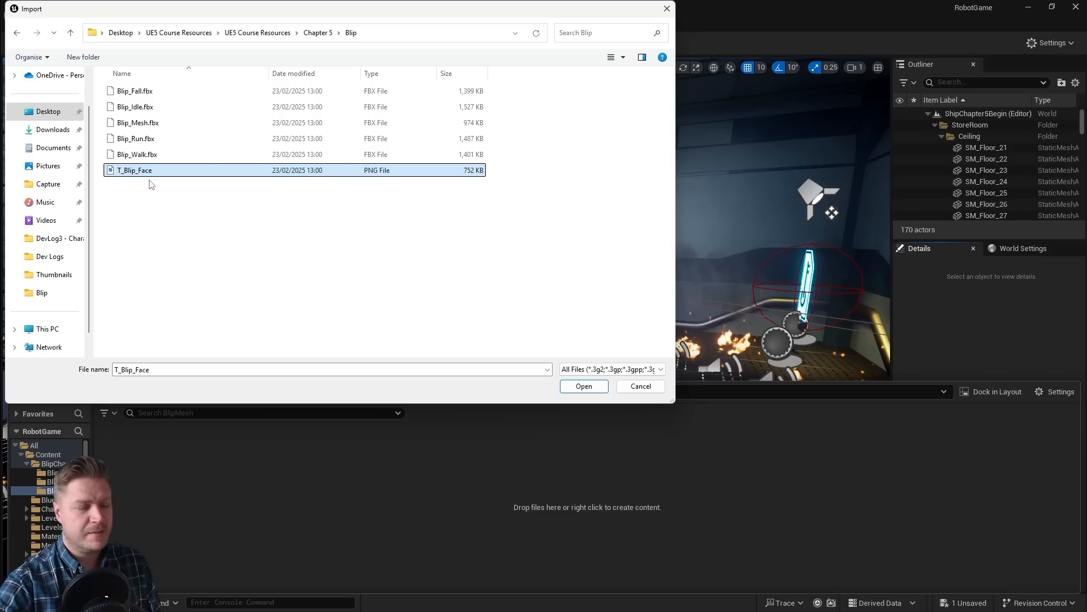
pyautogui.click(142, 128)
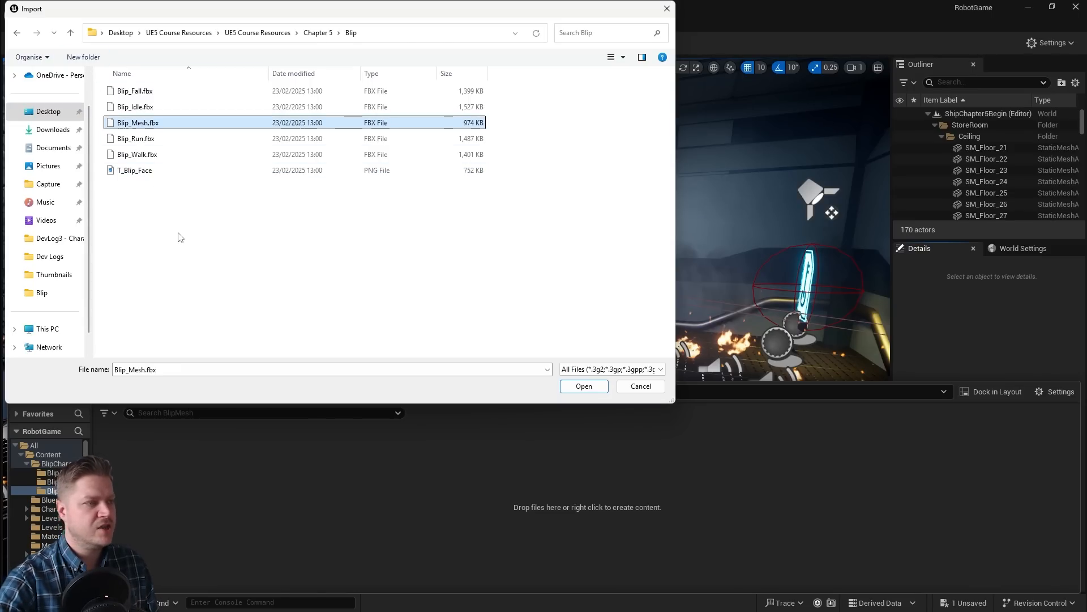
pyautogui.click(584, 386)
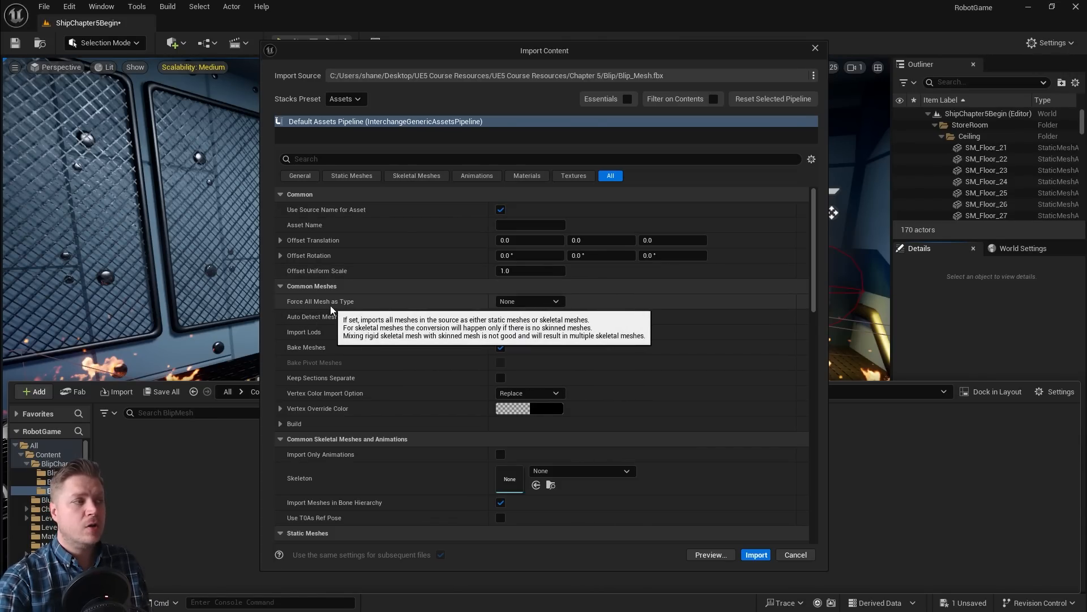
# Force all meshes in the Blip import to the Skeletal Mesh type and disable importing animations
pyautogui.click(535, 301)
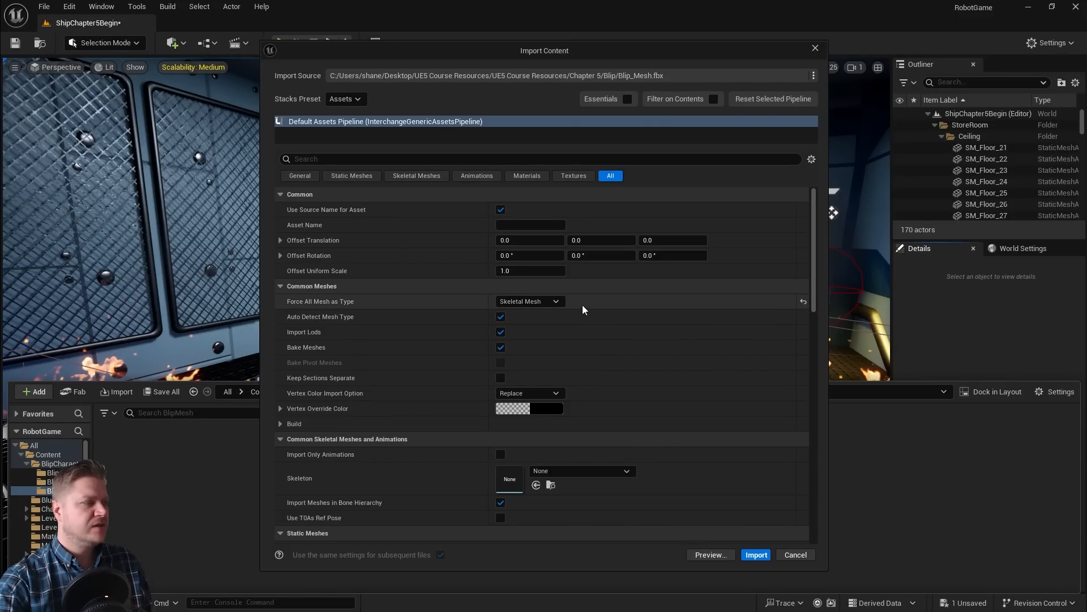
pyautogui.scroll(-2, 582, 305)
pyautogui.scroll(-2, 667, 356)
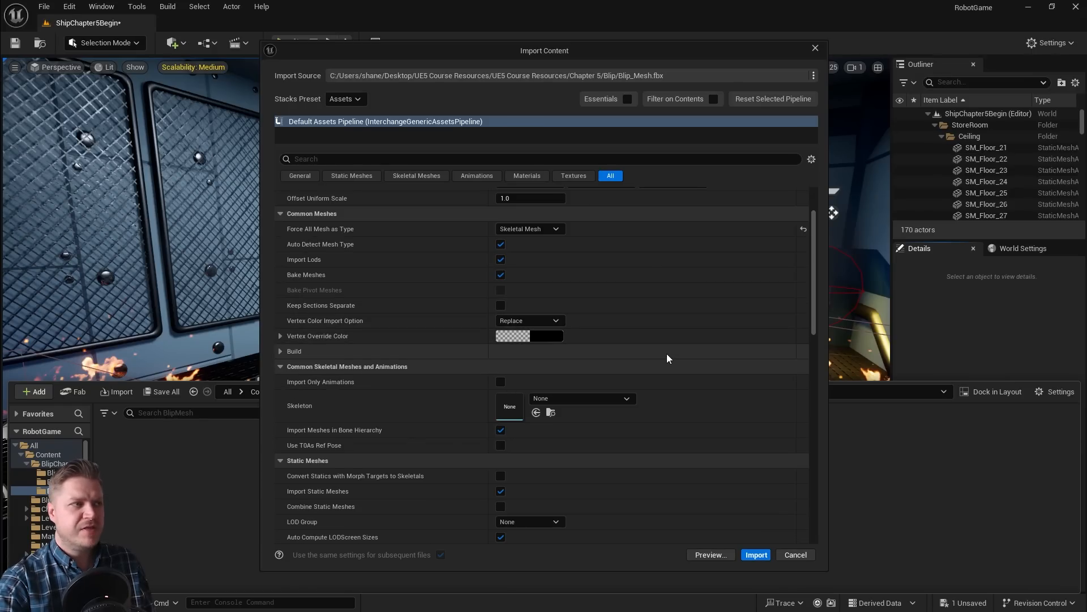
pyautogui.scroll(-3, 565, 349)
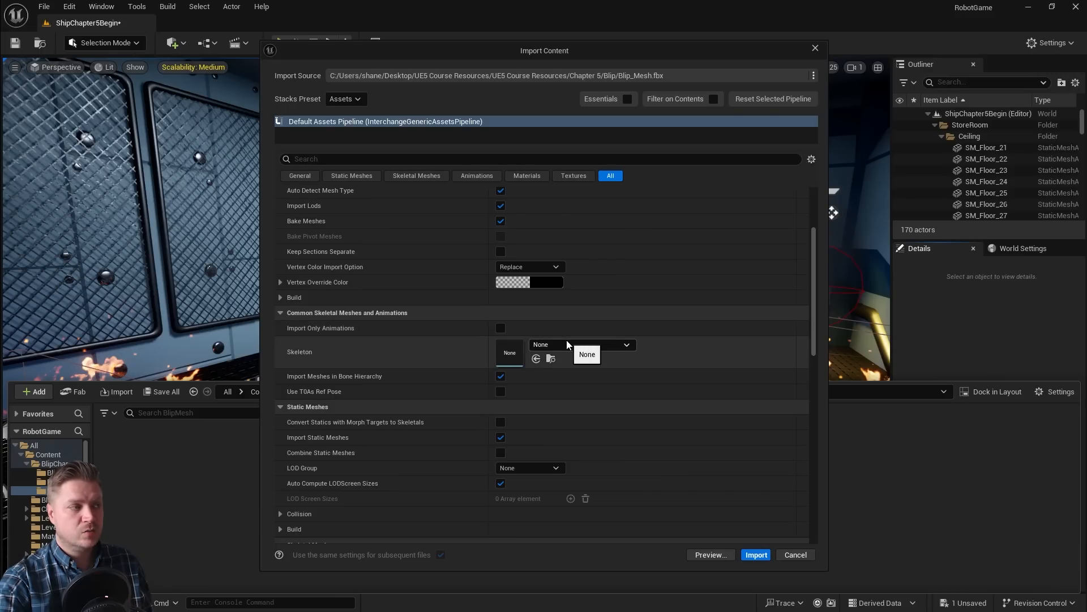
pyautogui.scroll(-3, 567, 340)
pyautogui.scroll(-4, 586, 337)
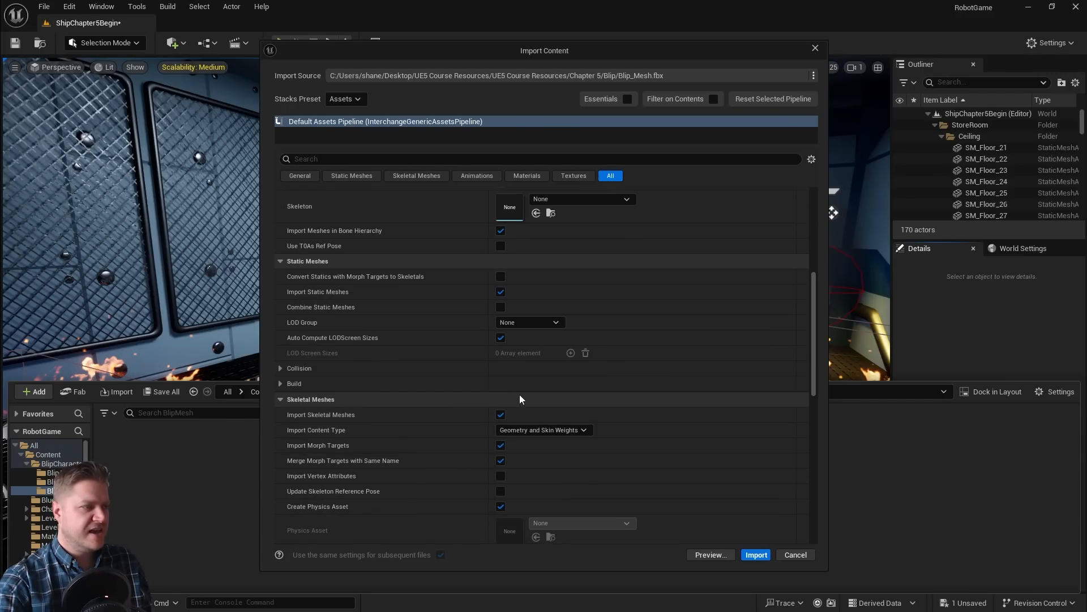
pyautogui.scroll(-9, 617, 391)
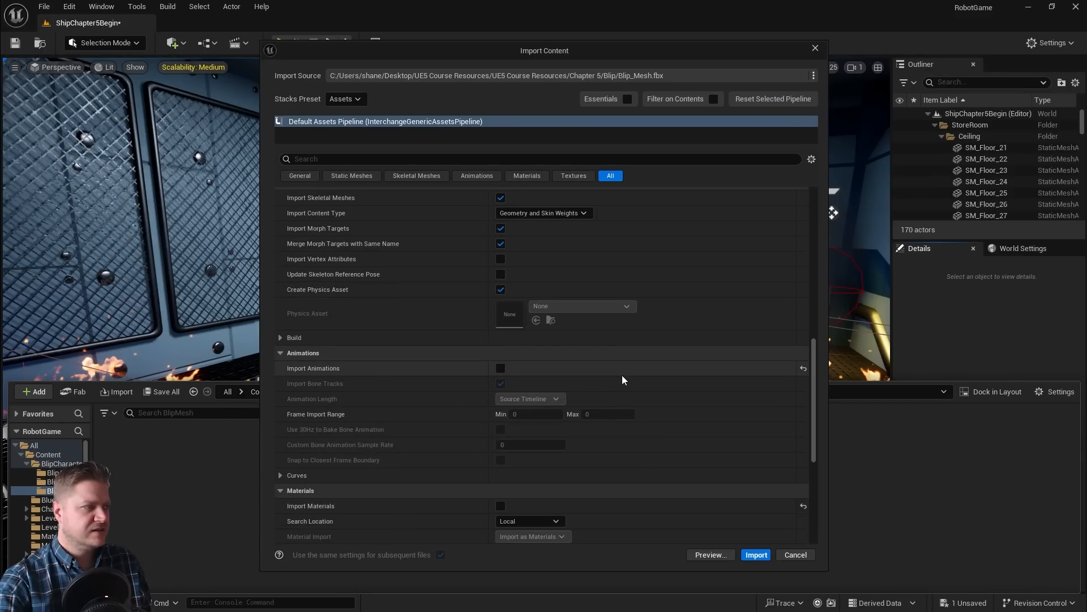
pyautogui.scroll(-2, 547, 311)
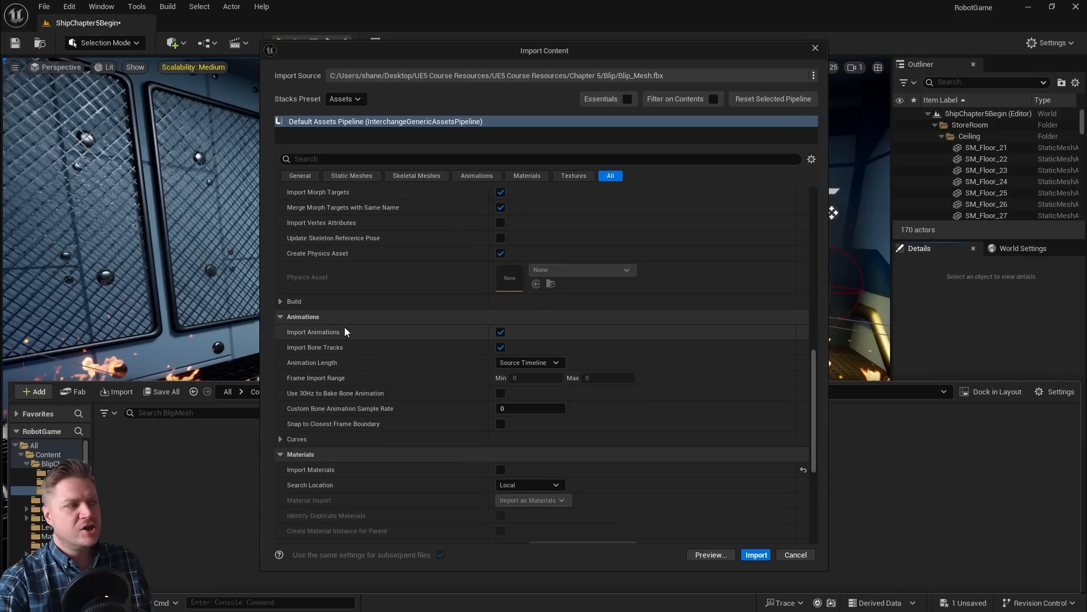
pyautogui.click(500, 333)
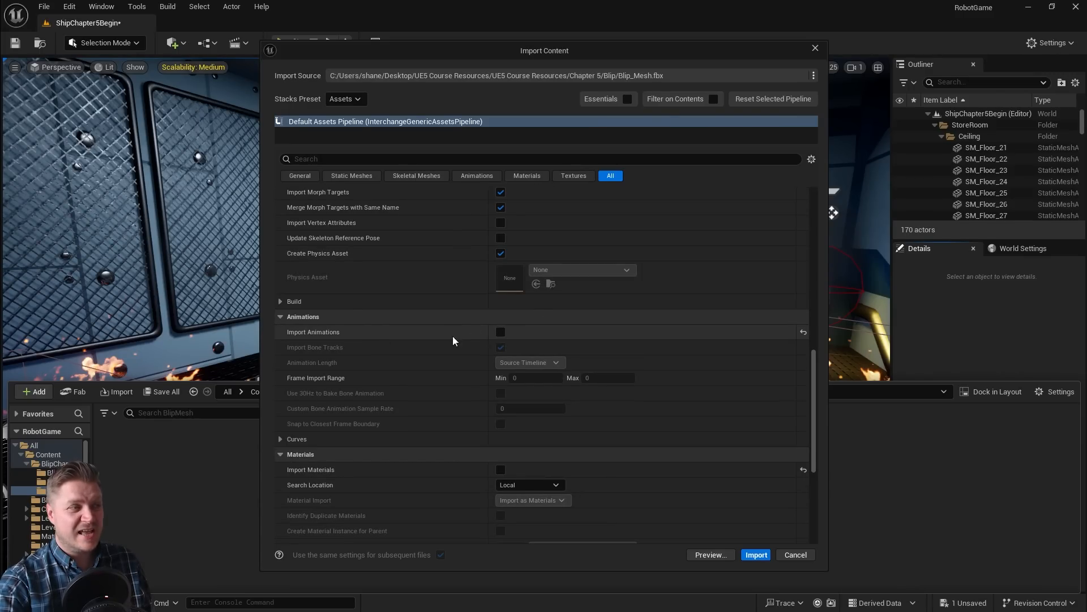
# Exclude materials and textures from the import settings and import the Blip mesh
pyautogui.scroll(-3, 505, 326)
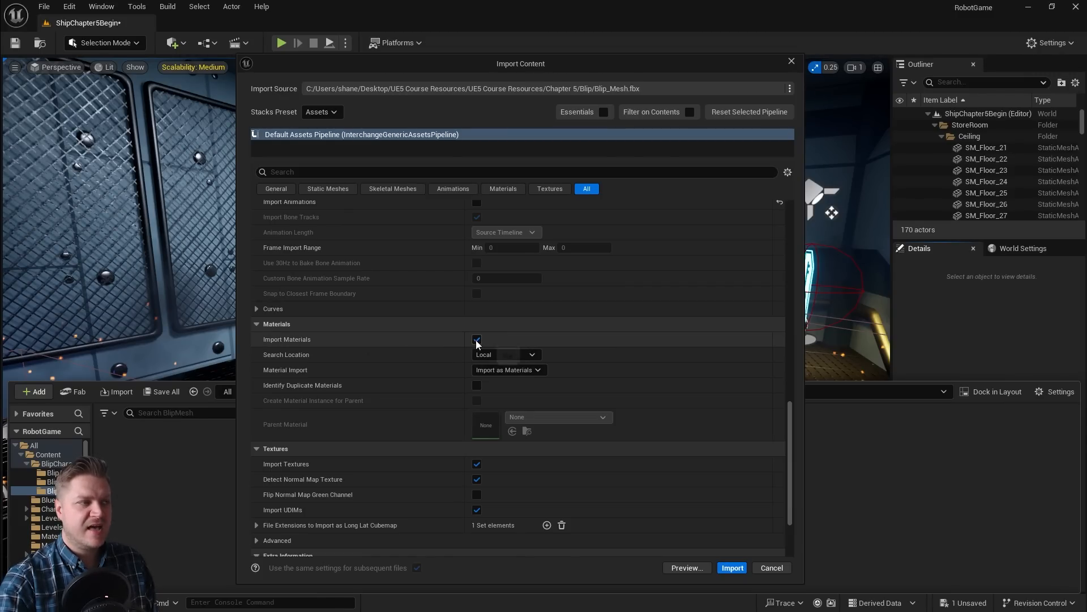
pyautogui.click(477, 340)
pyautogui.scroll(-3, 630, 362)
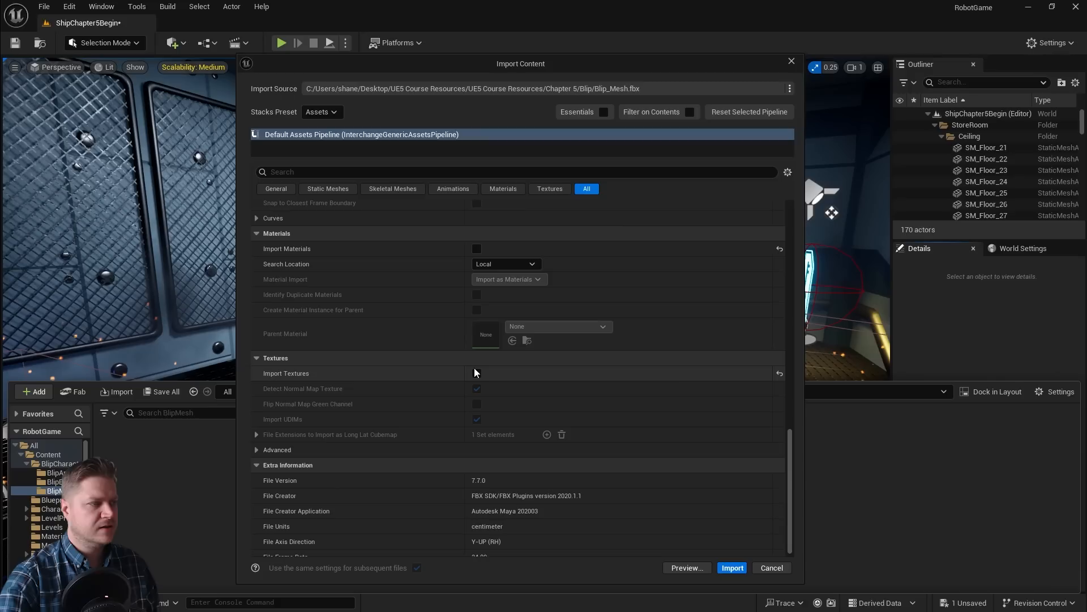
pyautogui.scroll(-1, 474, 368)
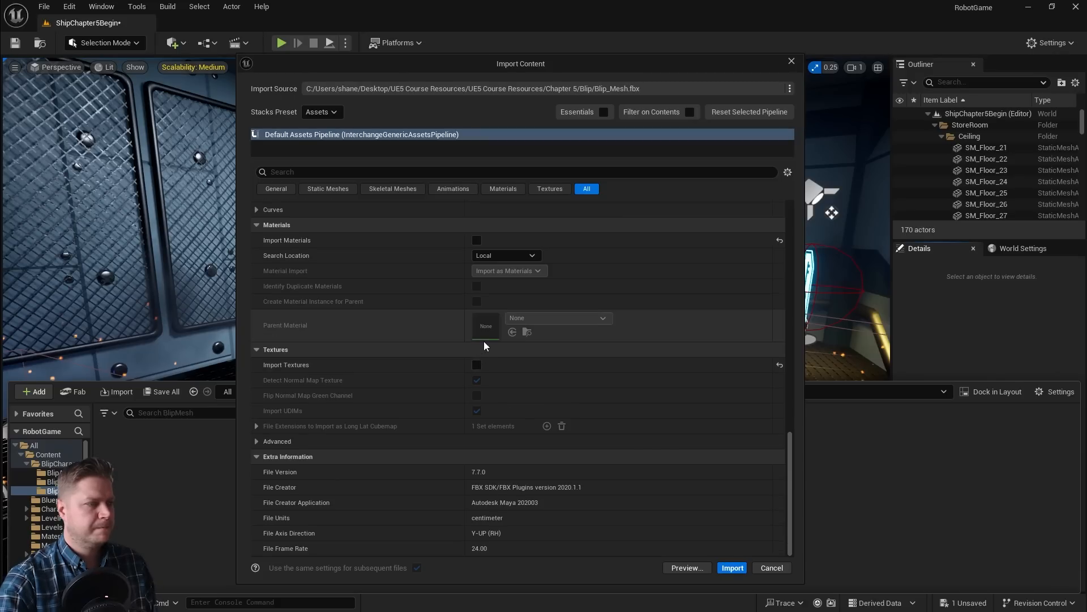
pyautogui.click(733, 568)
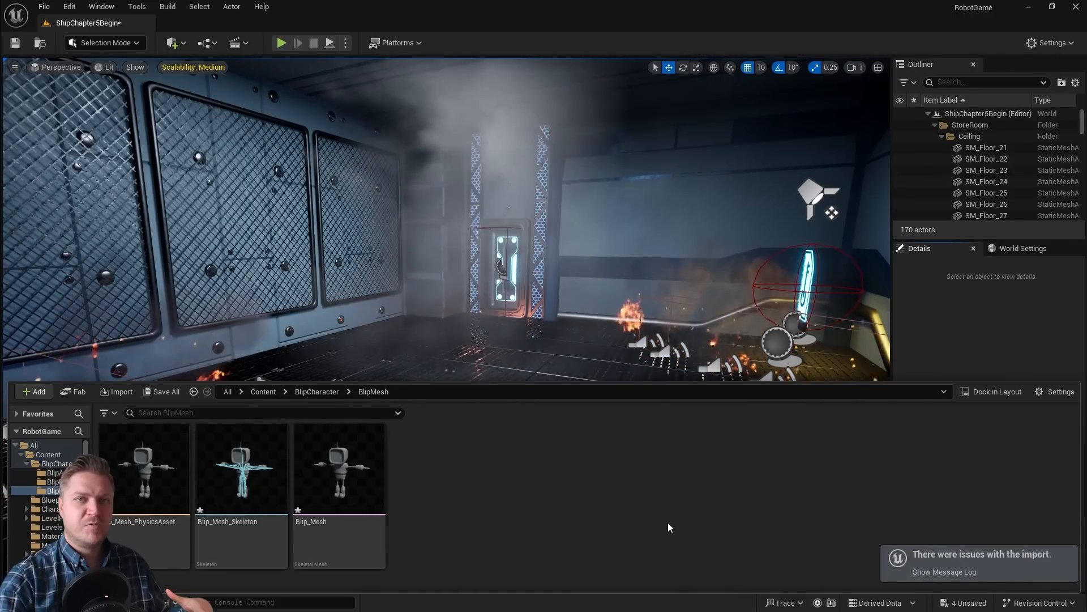
# Review the imported Blip mesh, skeleton and physics asset, and save all unsaved content including the ShipChapter5Begin level
pyautogui.click(328, 487)
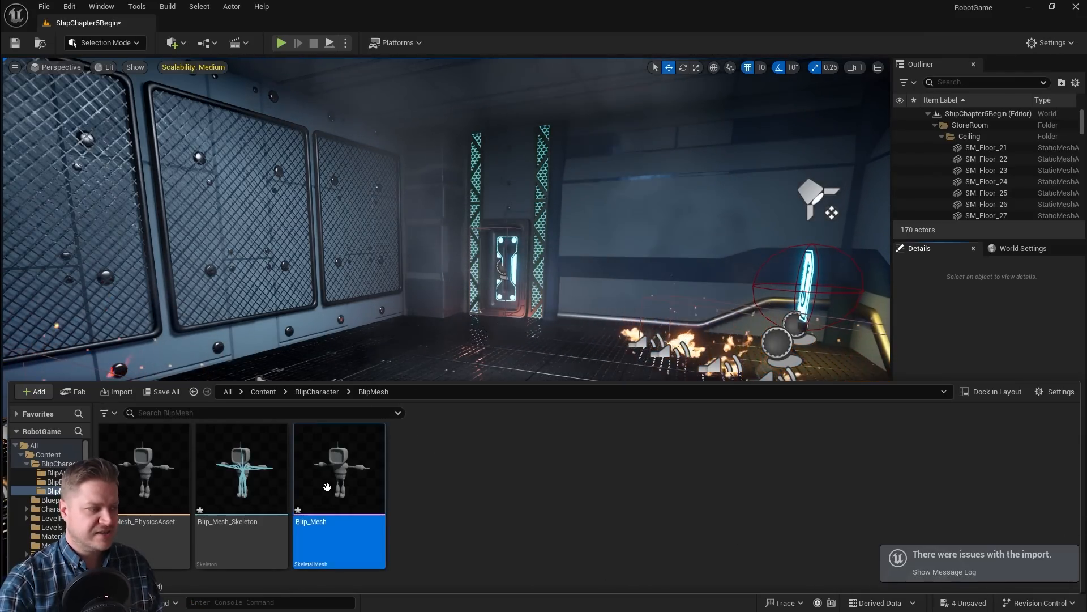
pyautogui.press('Left')
pyautogui.press('Left')
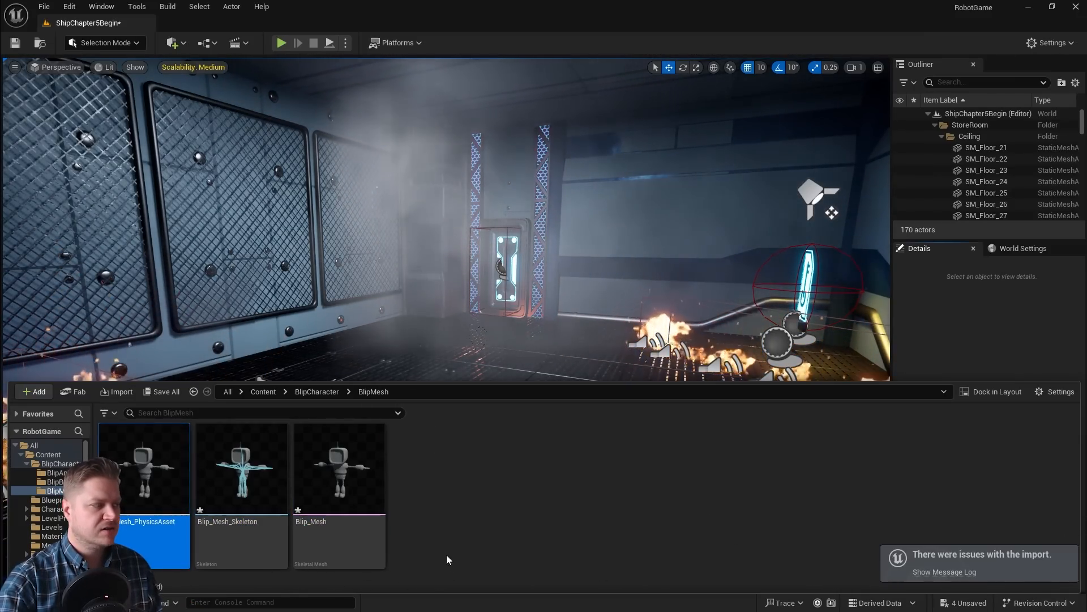
pyautogui.click(357, 498)
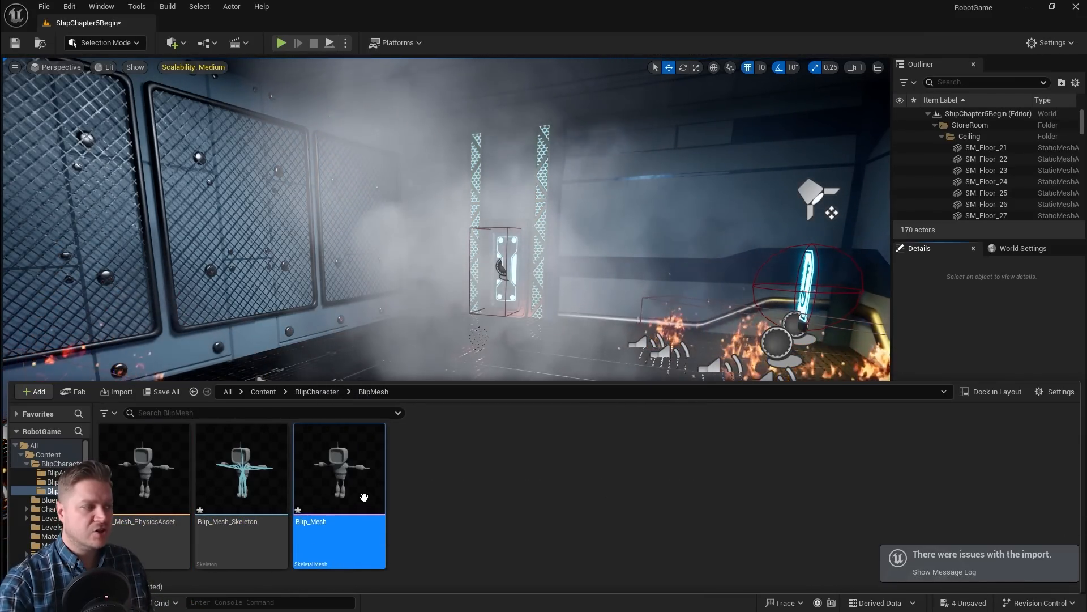
pyautogui.moveTo(362, 495)
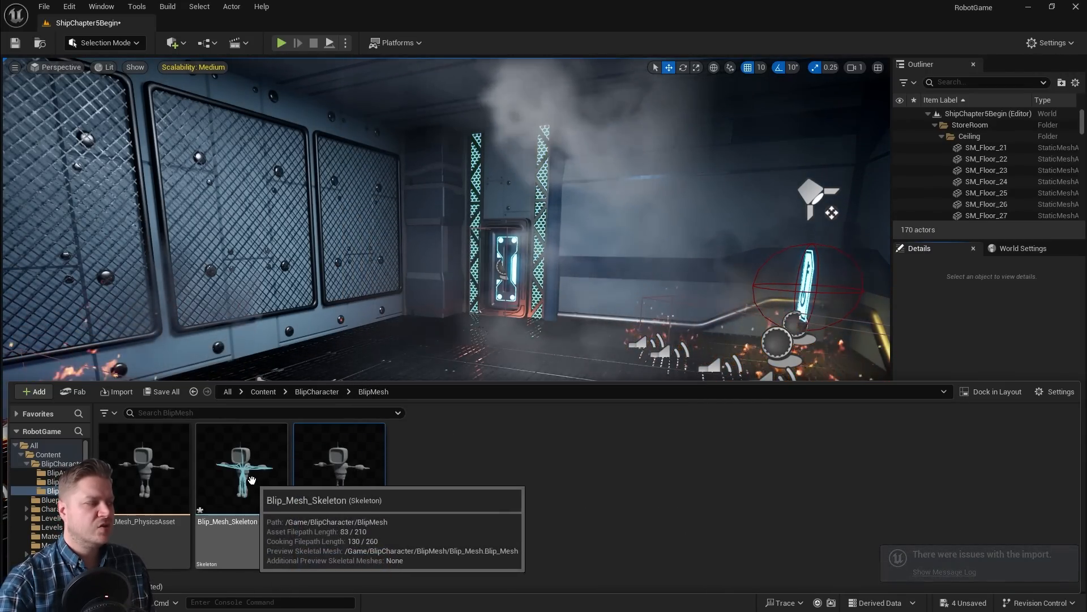
pyautogui.click(243, 456)
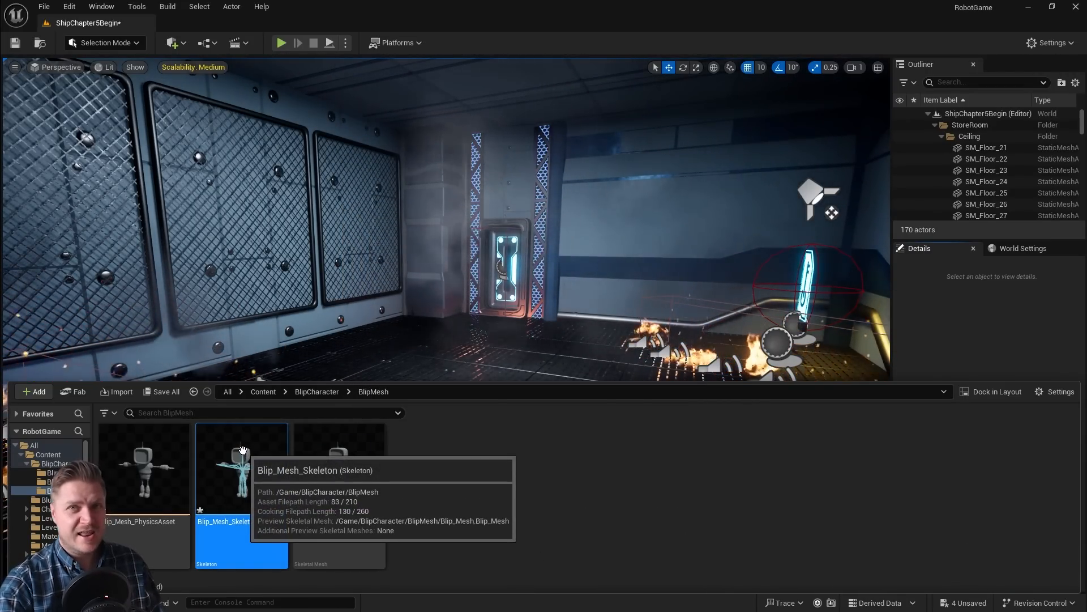
pyautogui.click(157, 480)
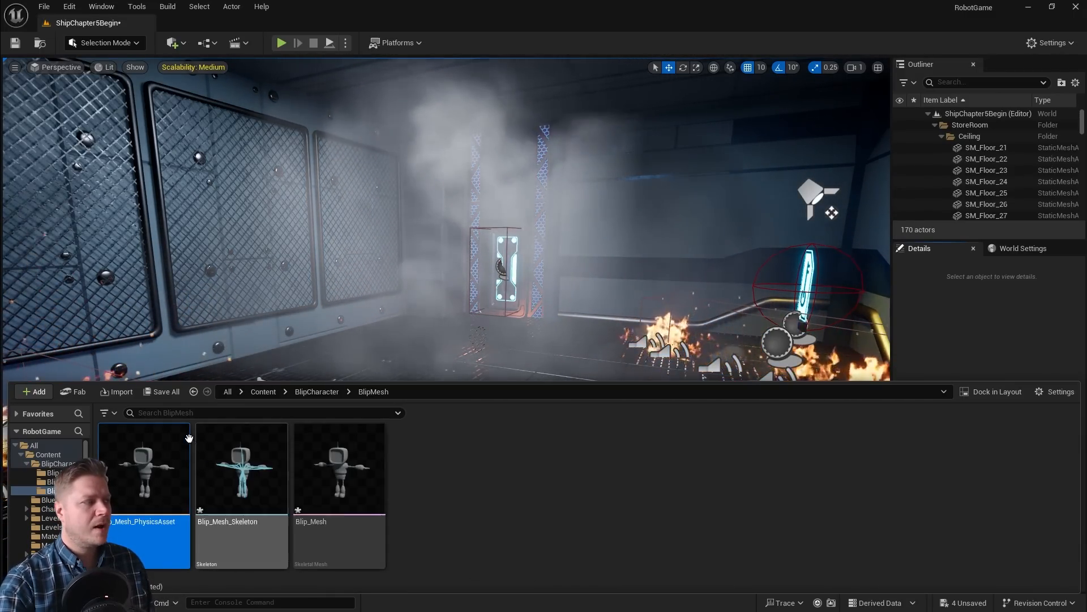
pyautogui.click(165, 392)
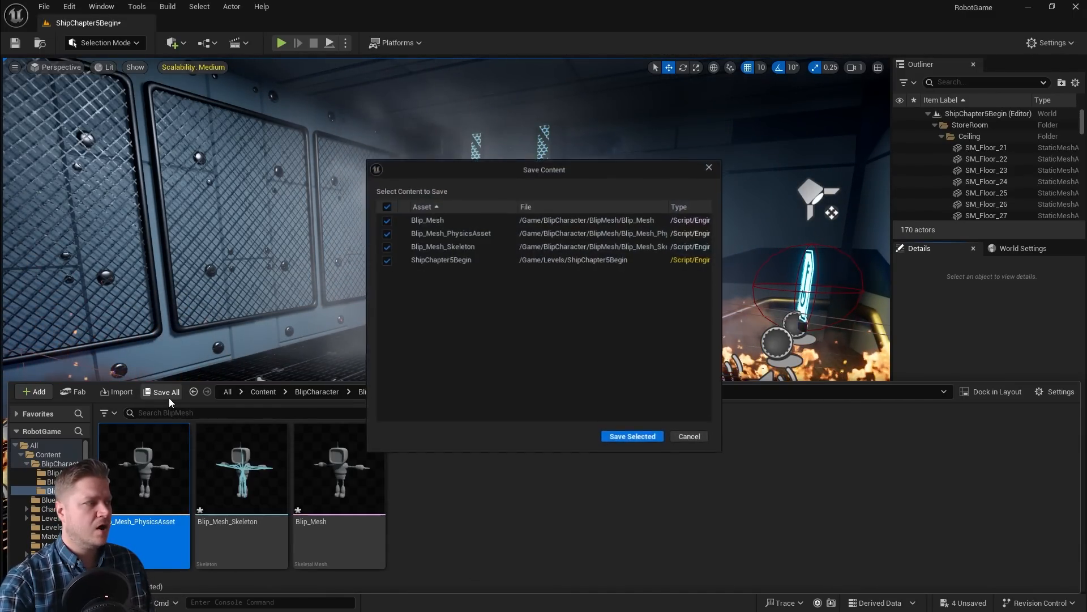
pyautogui.click(626, 442)
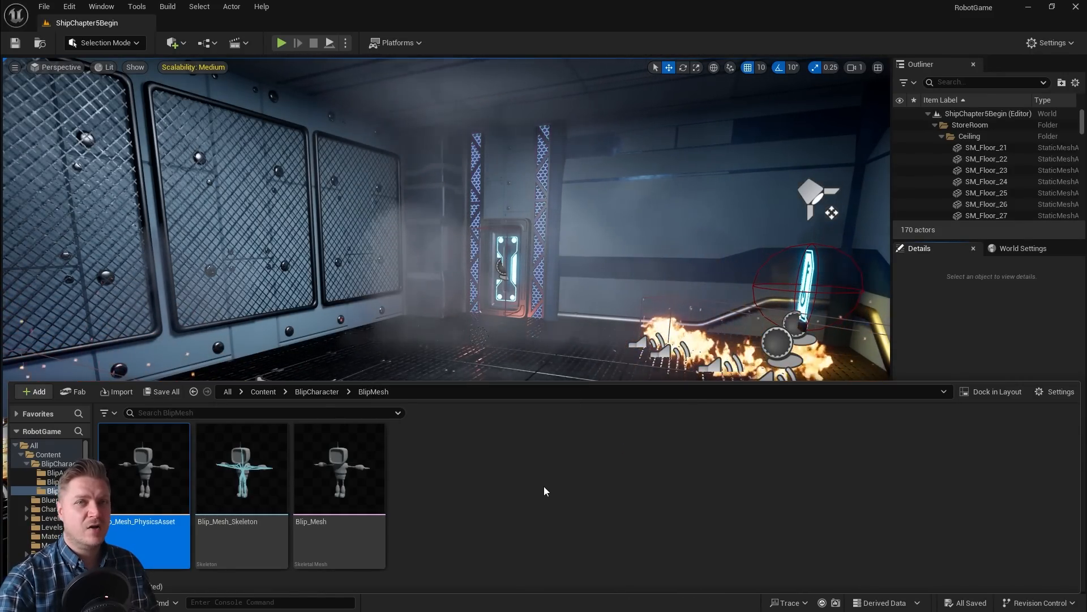
# Open the Blip_Mesh skeletal mesh and look through its bone hierarchy
pyautogui.doubleClick(337, 481)
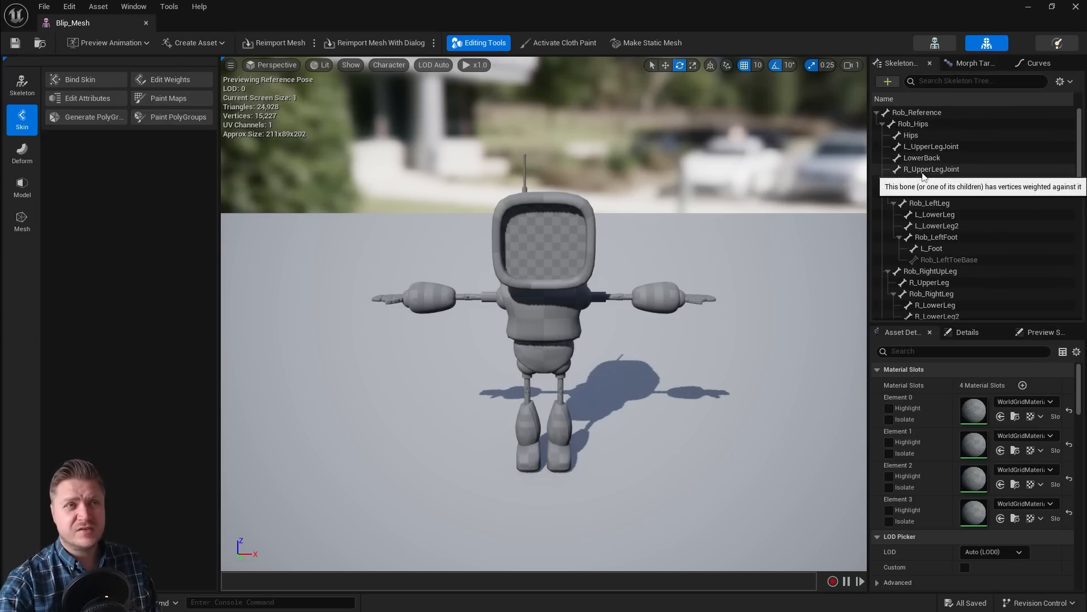
pyautogui.scroll(-6, 959, 221)
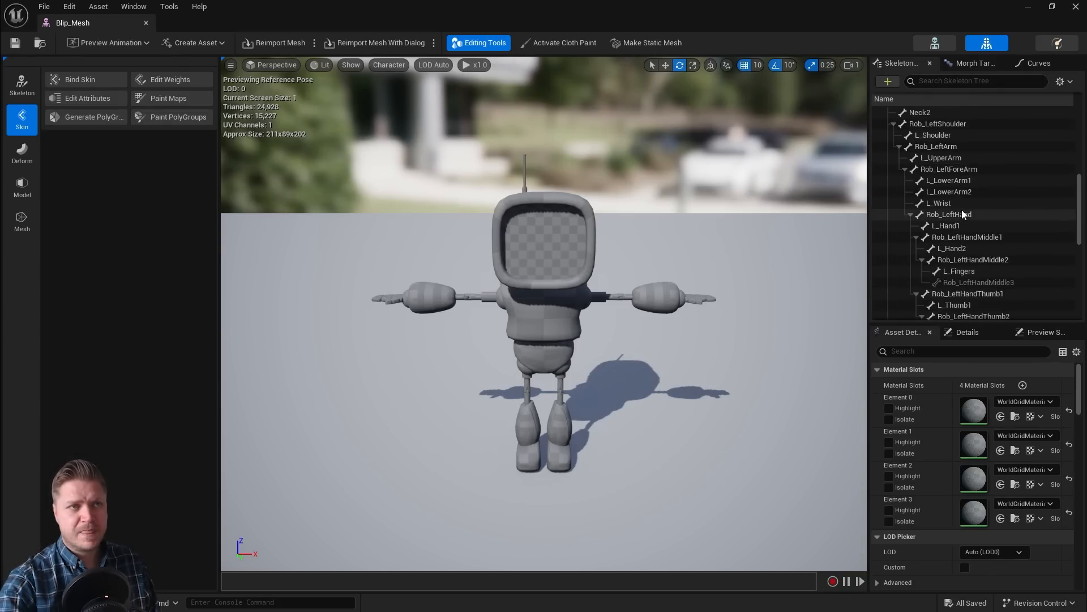
pyautogui.scroll(8, 965, 206)
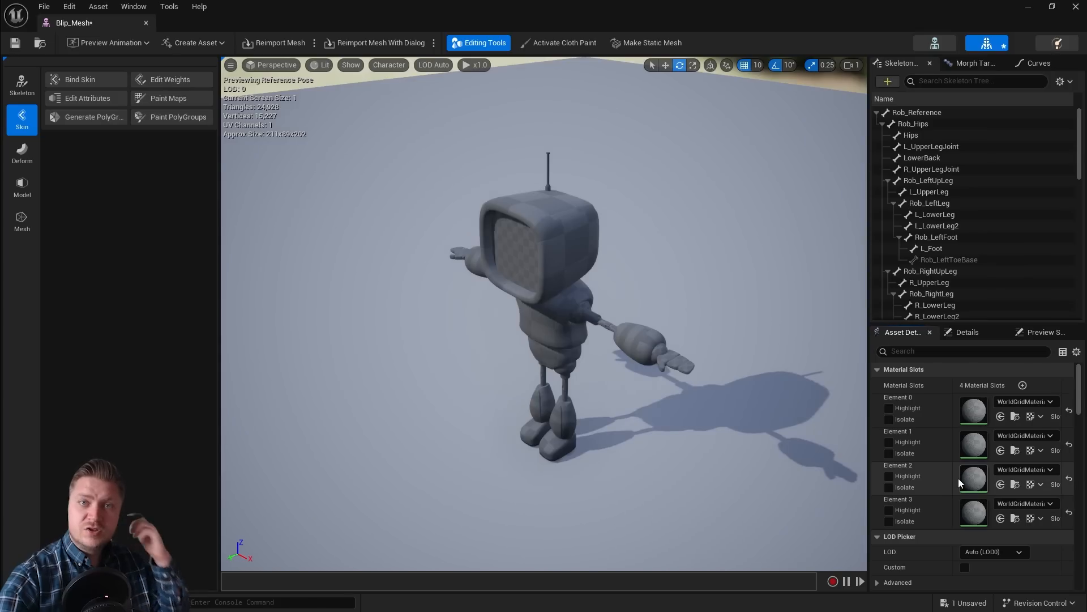
# Check which parts of the robot use material slot Element 0 and assign M_GlossyPlastic to it
pyautogui.click(888, 408)
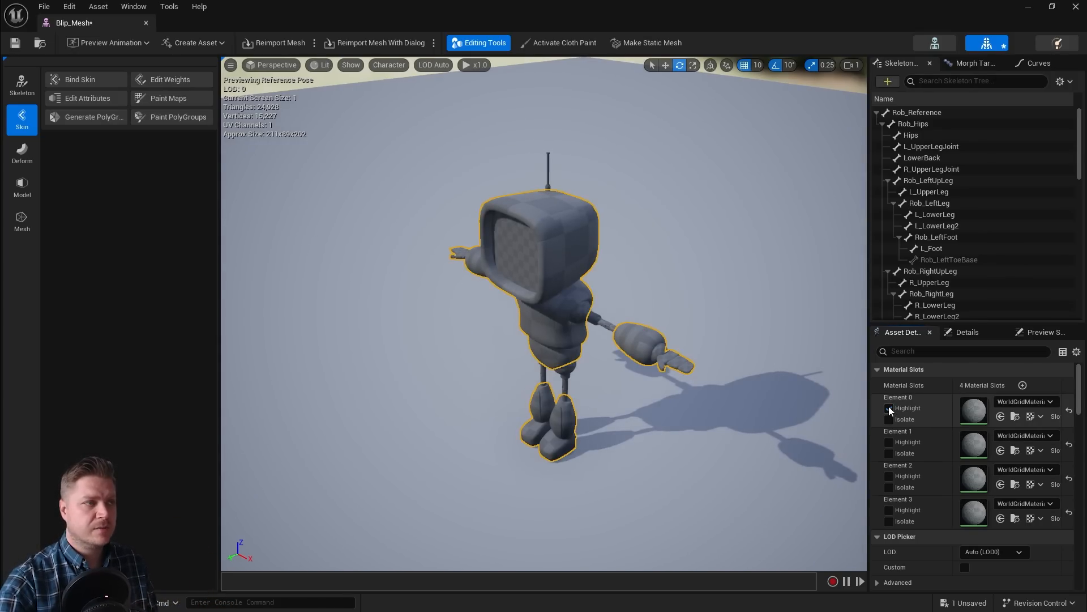
pyautogui.click(888, 407)
pyautogui.click(1008, 401)
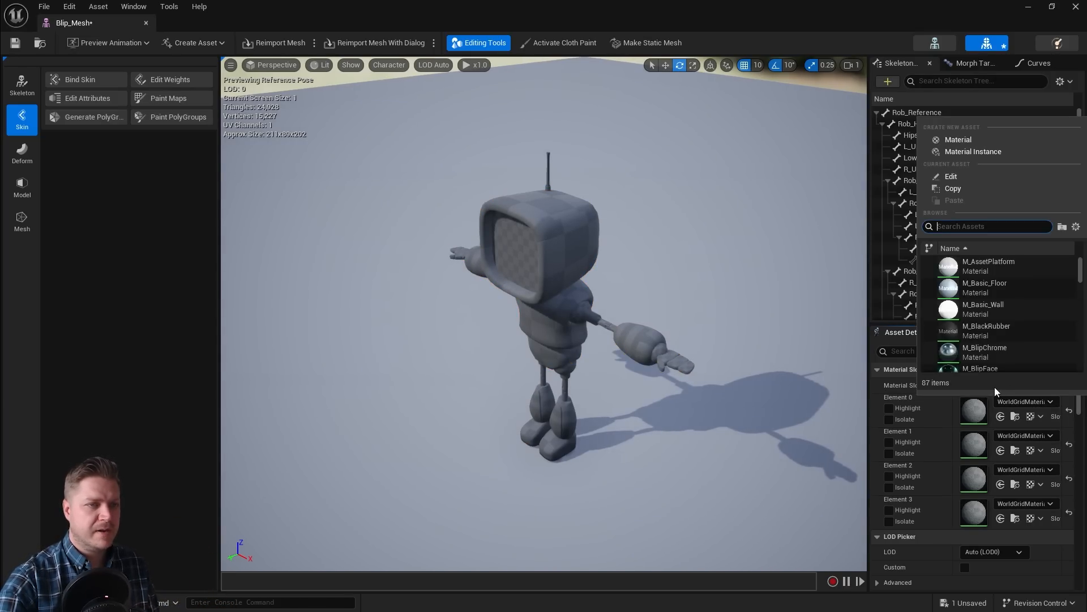
pyautogui.write('gloss')
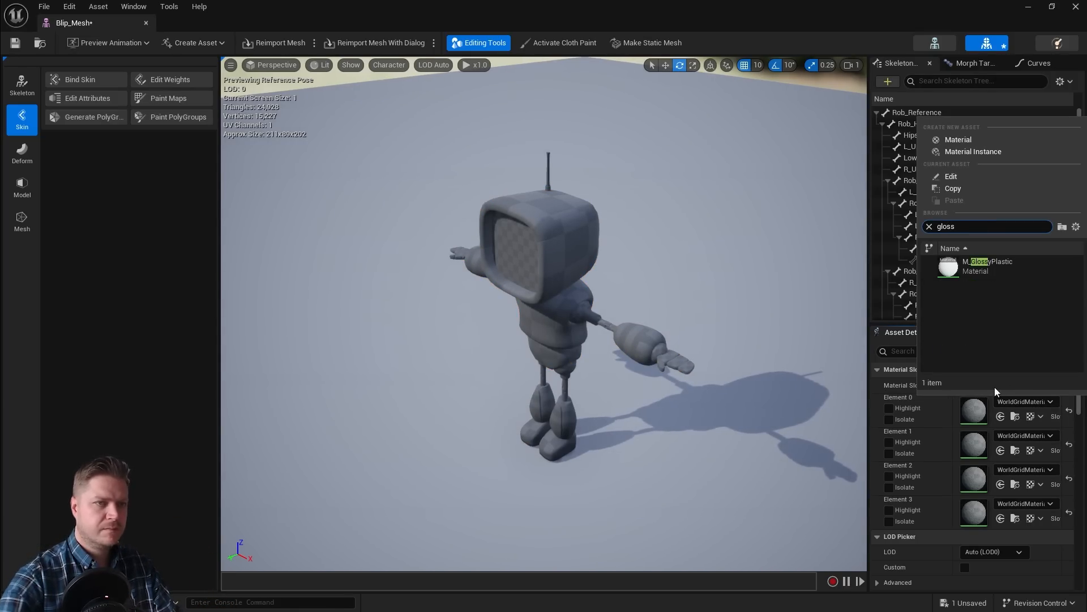
pyautogui.click(988, 265)
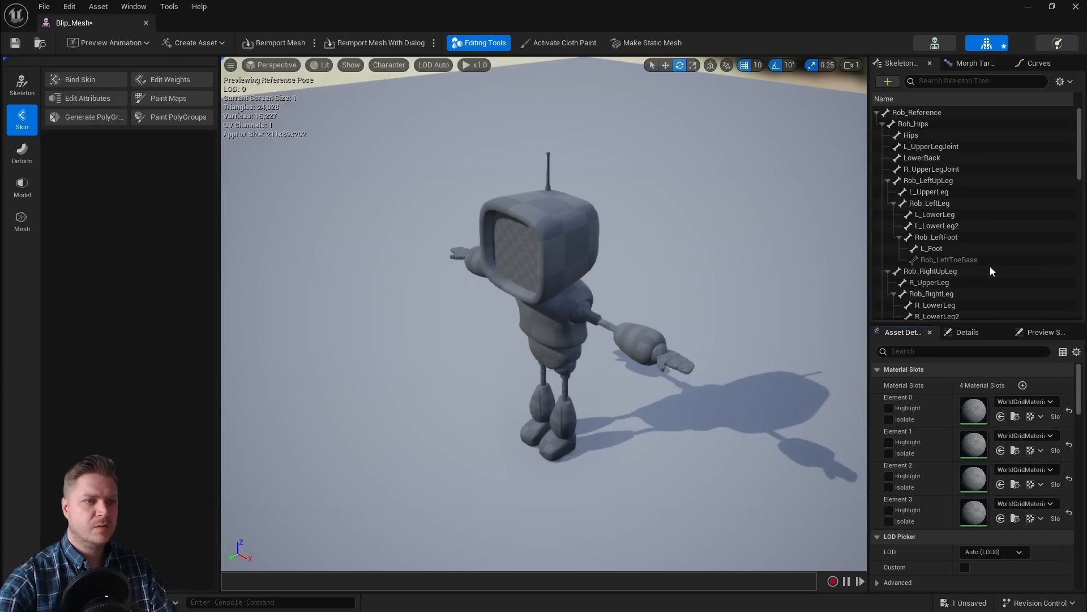
# Check which parts use material slot Element 1 and assign M_BlipChrome to it
pyautogui.click(888, 441)
pyautogui.click(889, 442)
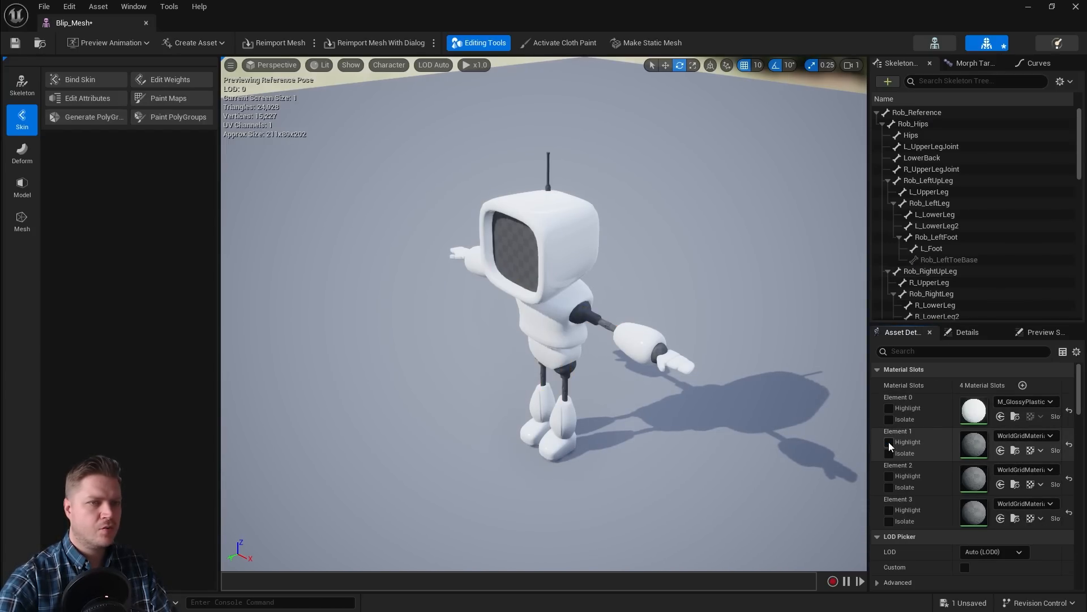
pyautogui.click(1022, 436)
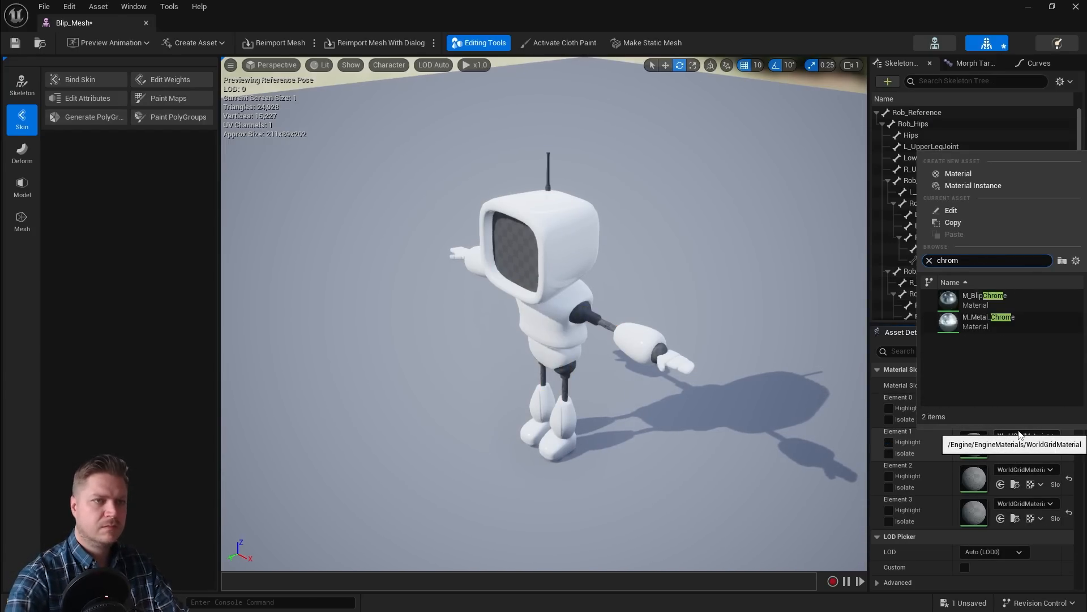
pyautogui.click(982, 305)
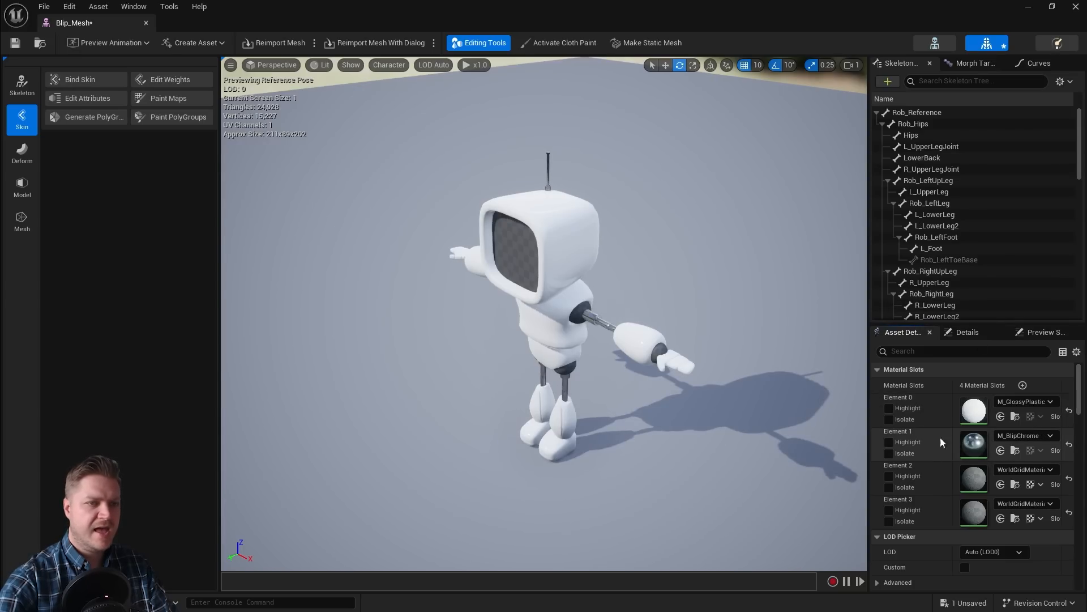
# Assign M_BlackRubber to material slot Element 2 and M_BlipFace to Element 3
pyautogui.click(1011, 472)
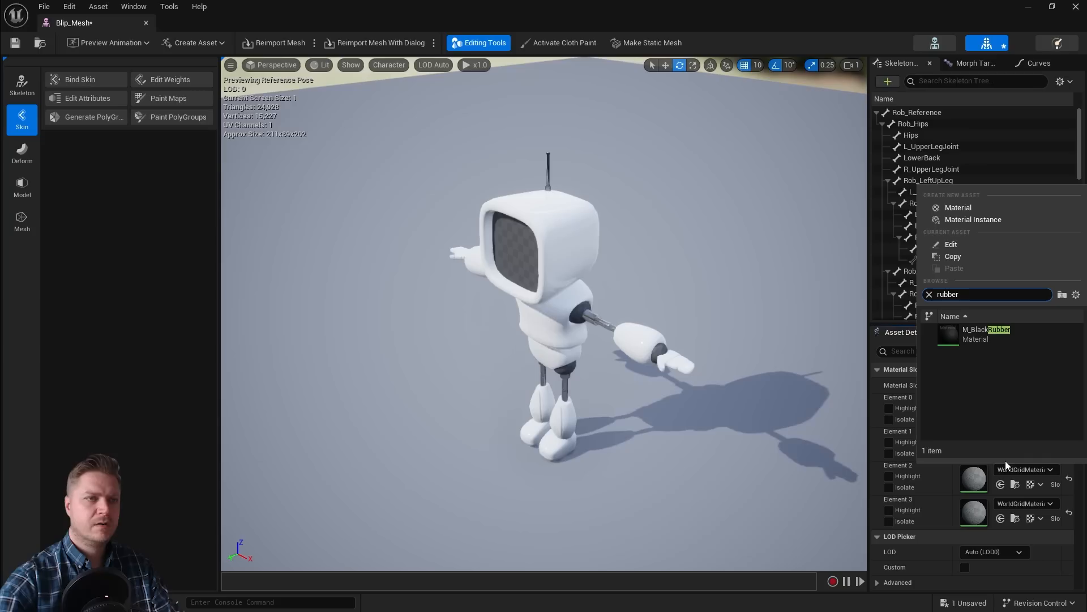
pyautogui.click(987, 332)
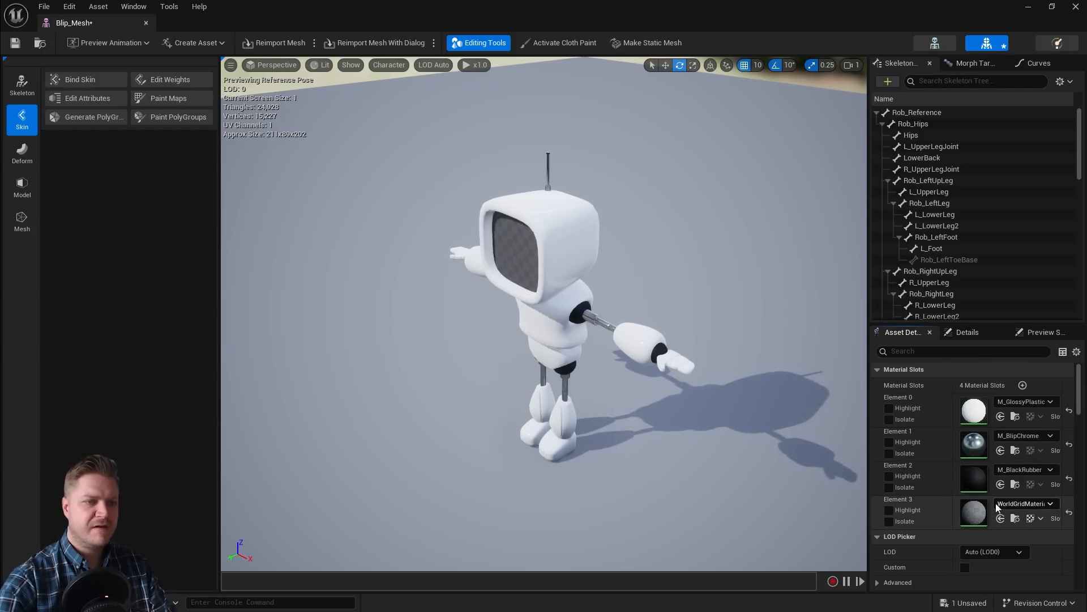
pyautogui.click(1014, 504)
pyautogui.write('face')
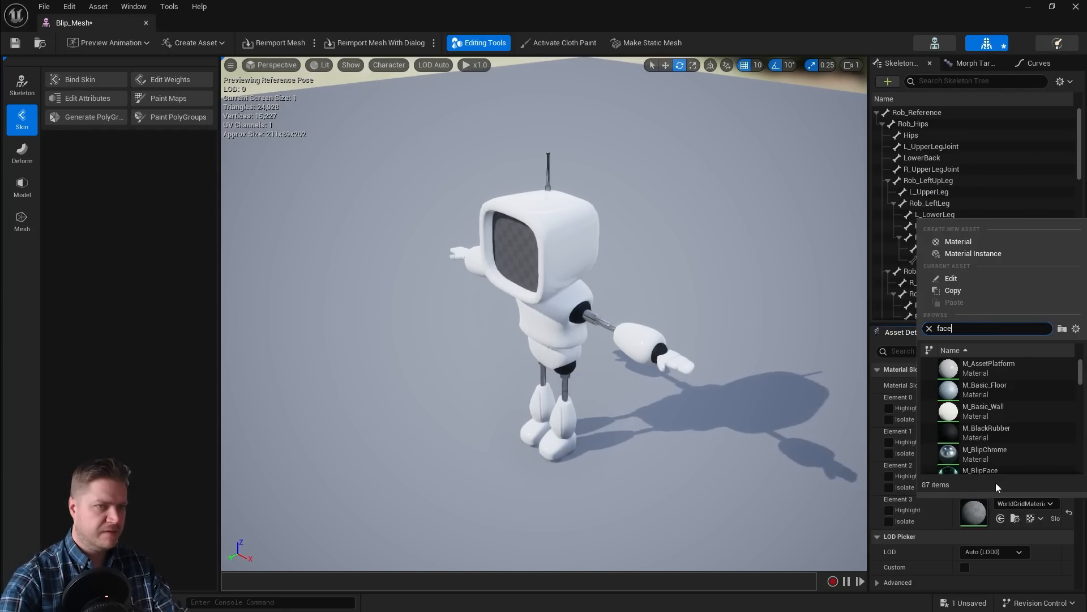
pyautogui.click(977, 369)
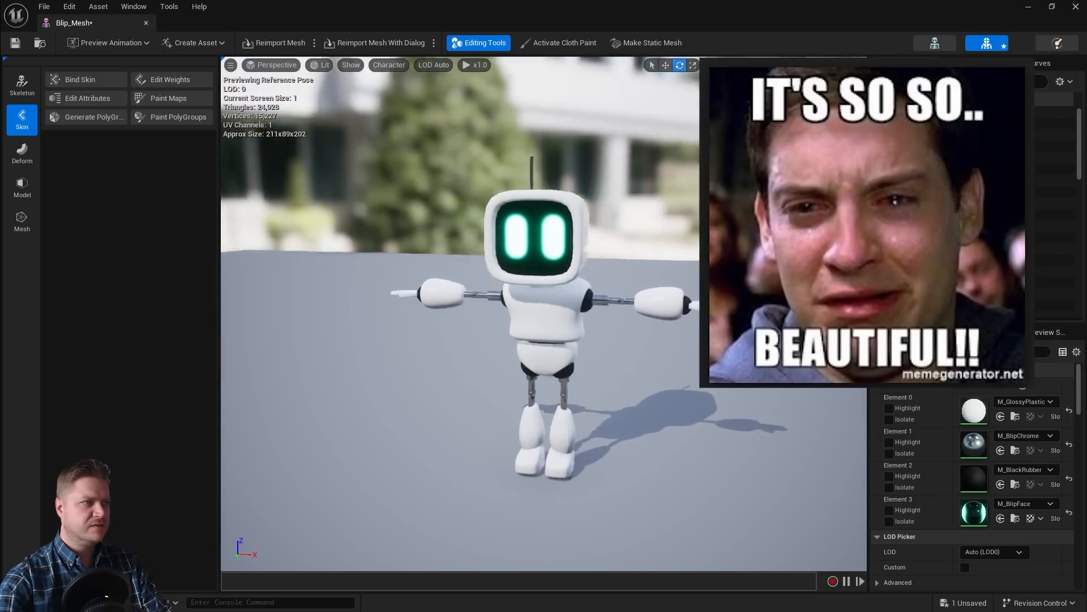
# Save and close the Blip_Mesh asset, and bring up the BlipMesh folder's contents in the level editor
pyautogui.keyDown('alt'); pyautogui.moveTo(493, 335); pyautogui.dragTo(572, 335); pyautogui.keyUp('alt')
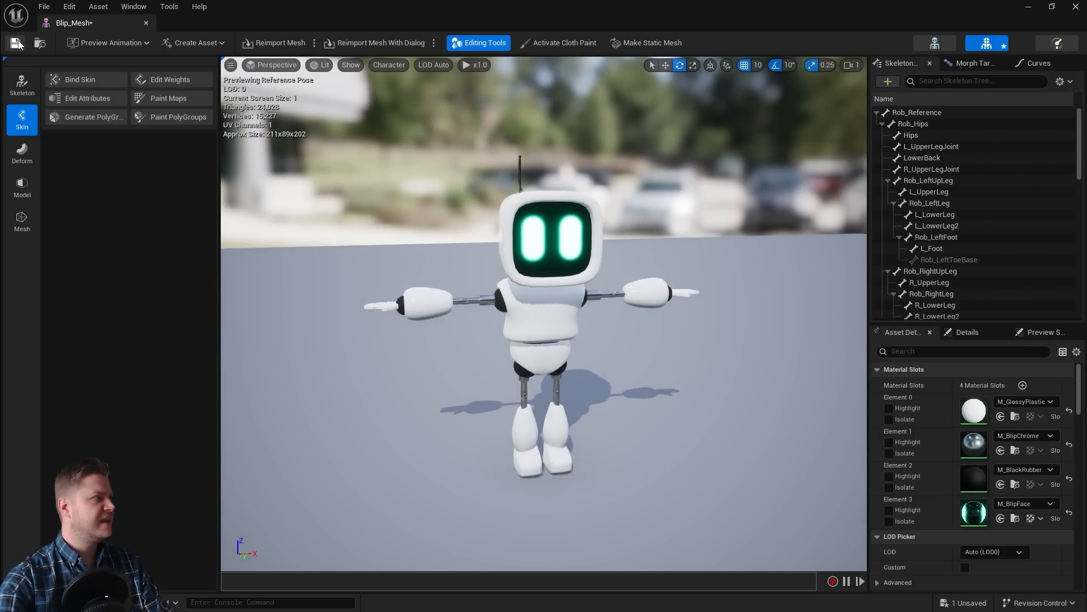
pyautogui.click(146, 24)
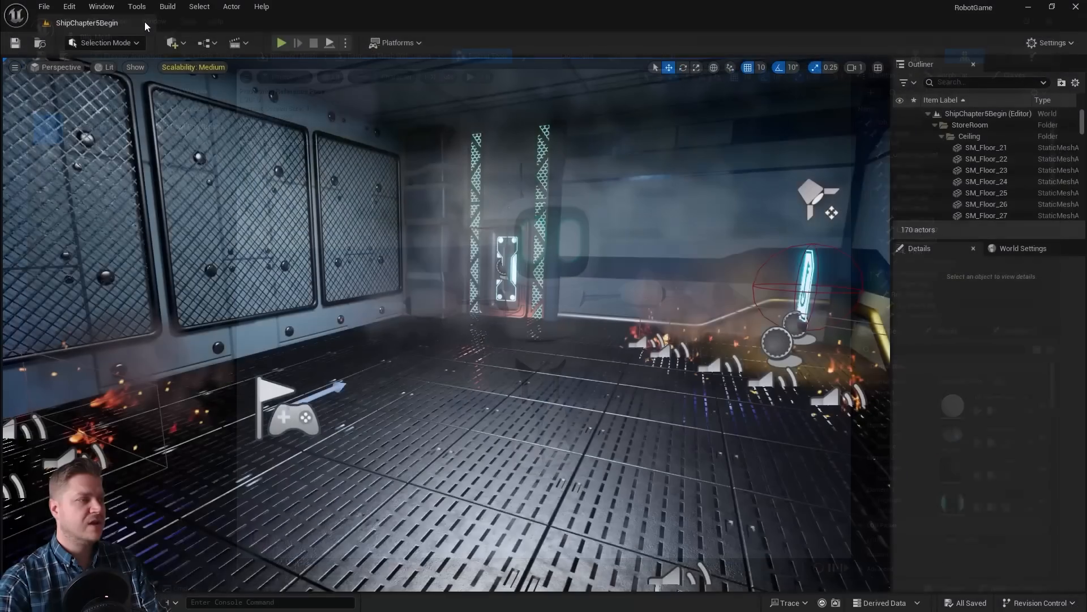
pyautogui.hotkey('ctrl', 'space')
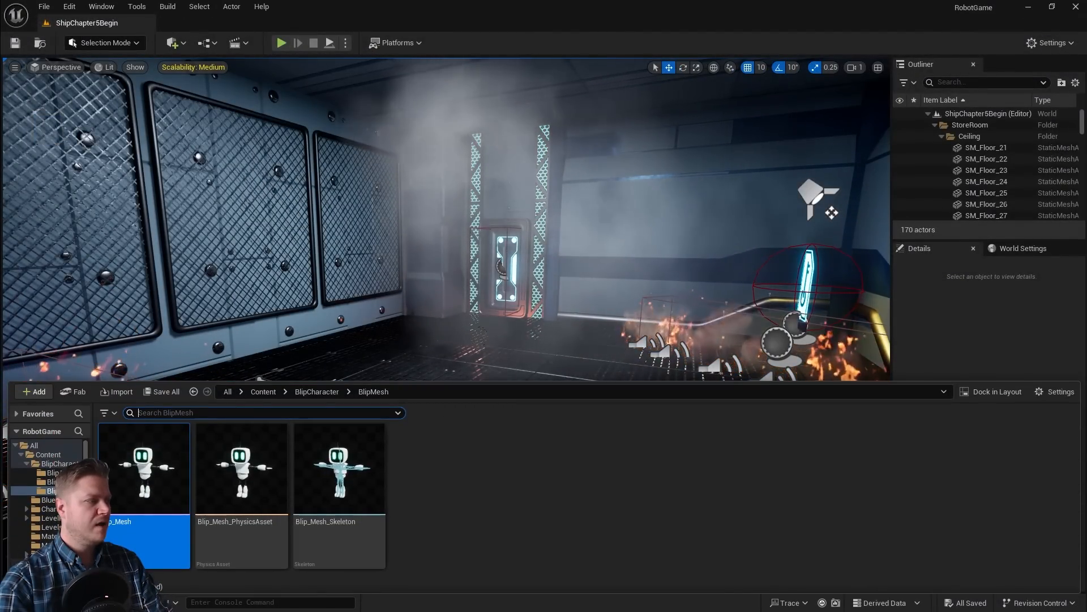